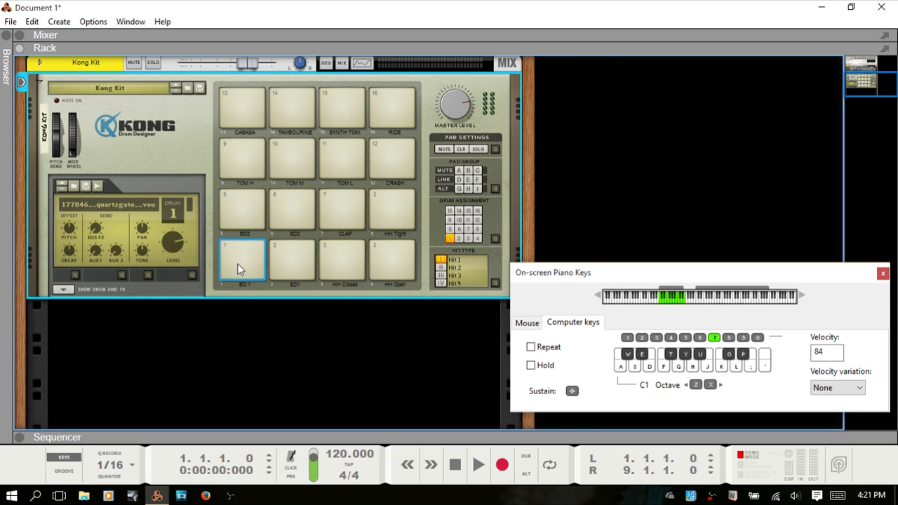
# - Open the quartzgate door sample for editing from the Kong Kit's assigned song samples, and close the editor and browser without changes
pyautogui.press('a')
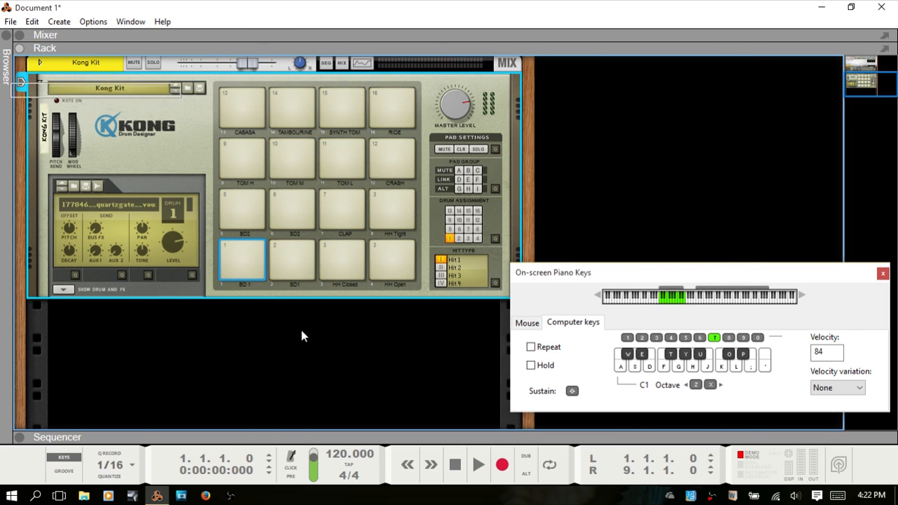
pyautogui.press('F3')
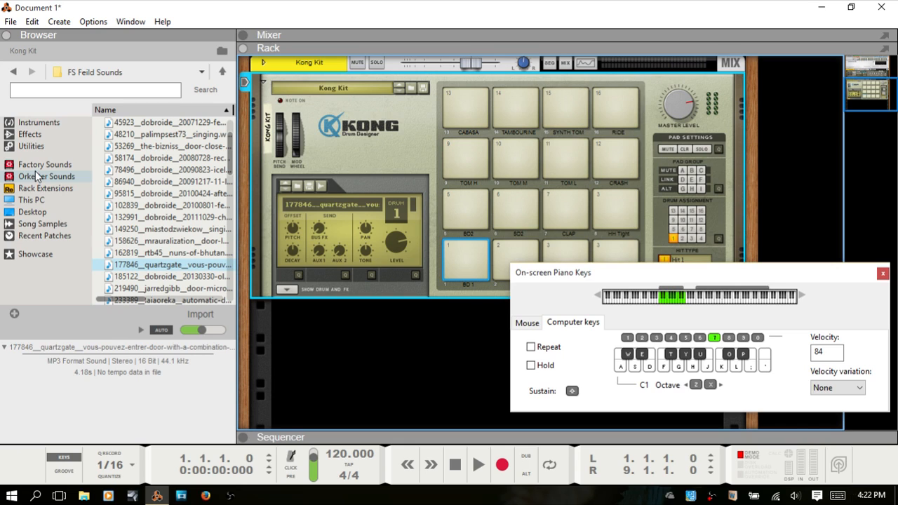
pyautogui.click(31, 123)
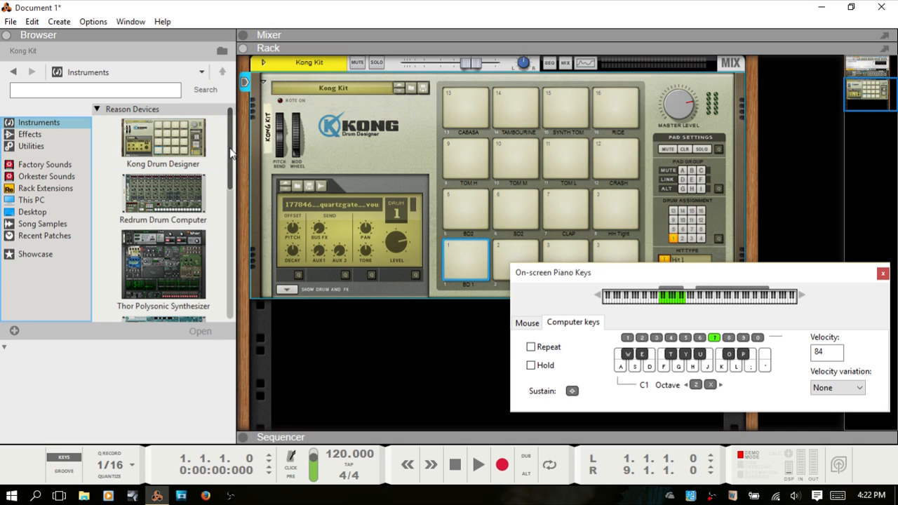
pyautogui.click(33, 225)
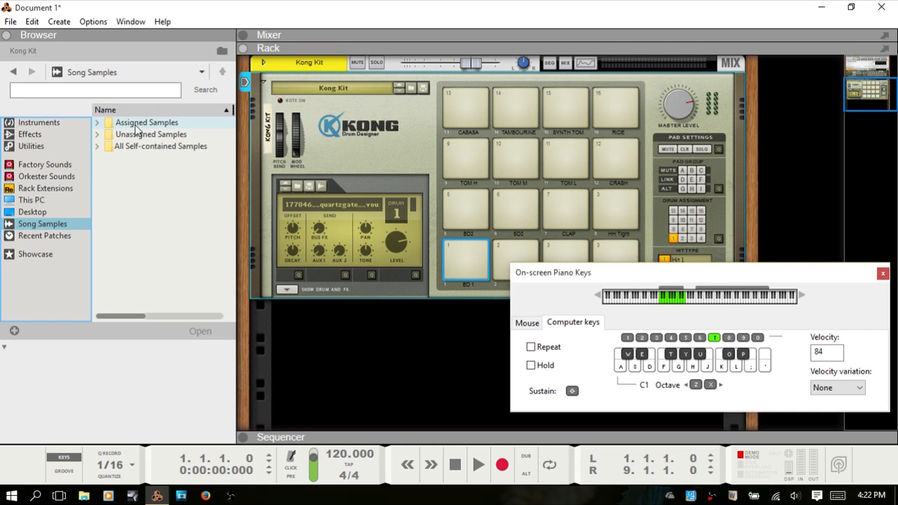
pyautogui.click(98, 124)
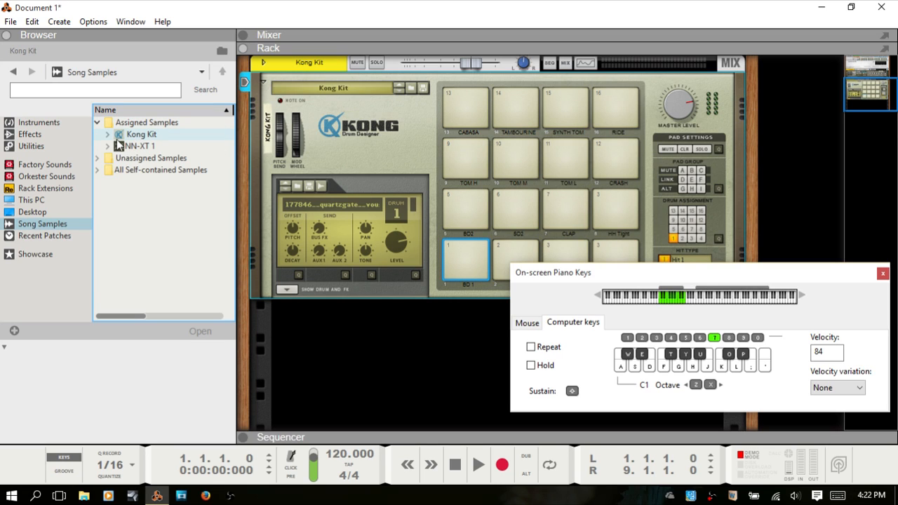
pyautogui.click(107, 135)
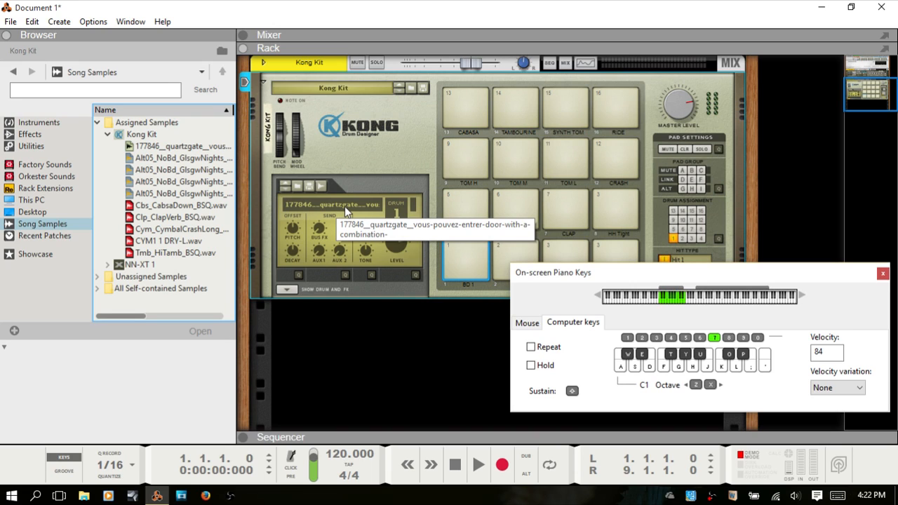
pyautogui.click(152, 147)
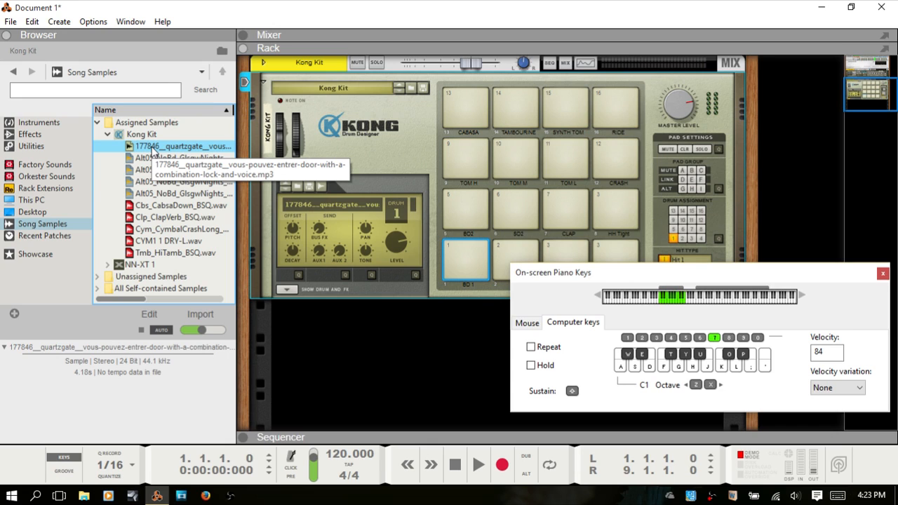
pyautogui.click(150, 315)
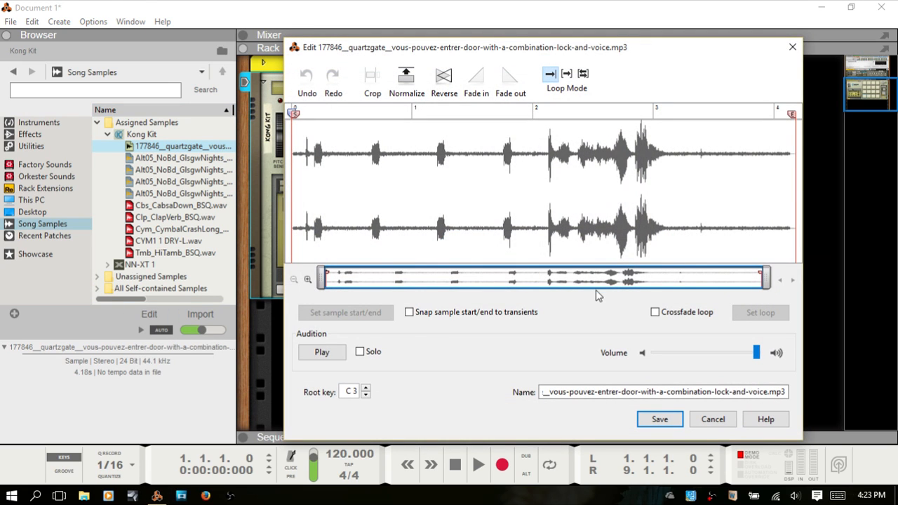
pyautogui.click(791, 49)
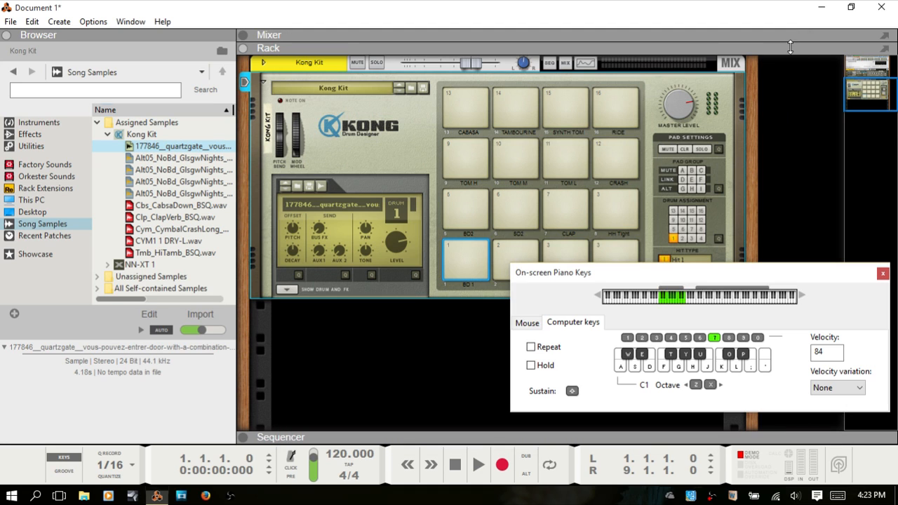
pyautogui.press('F3')
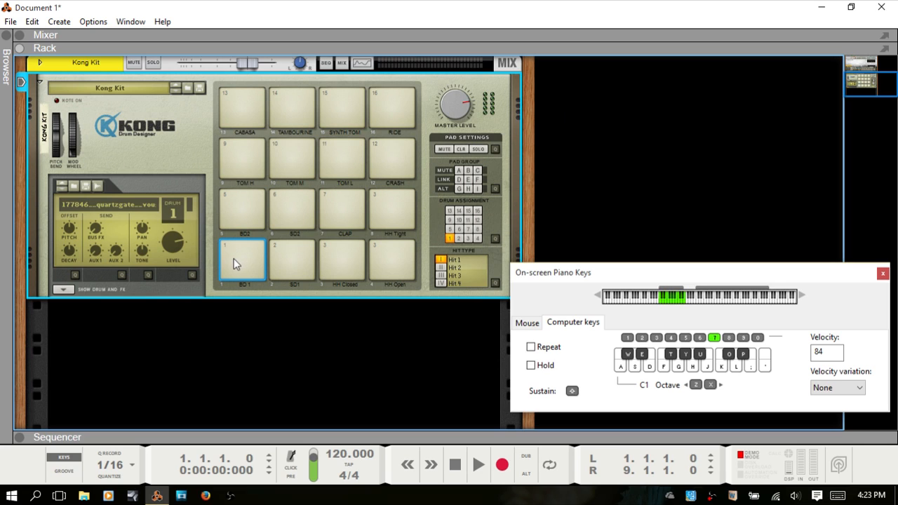
# - Show Kong's drum and FX section, open pad 1's NN-Nano sample for editing, and enlarge and reposition the editor window
pyautogui.click(62, 288)
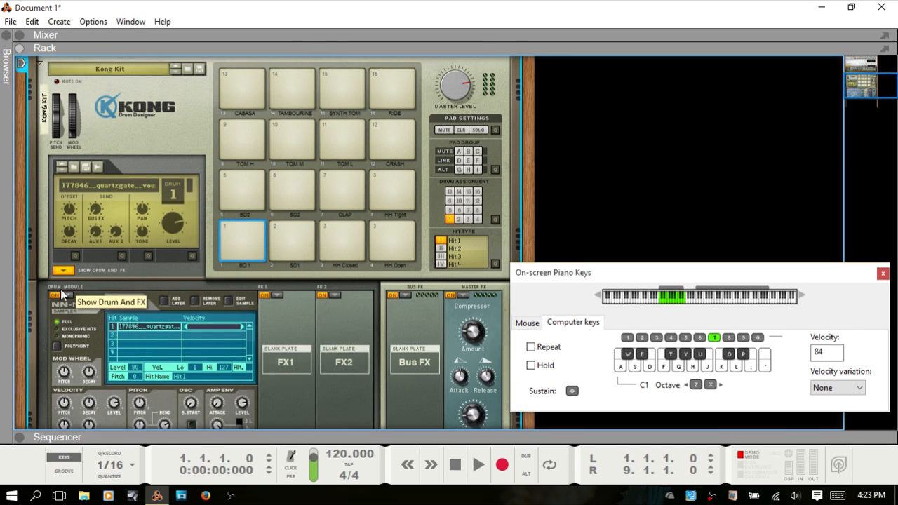
pyautogui.click(228, 301)
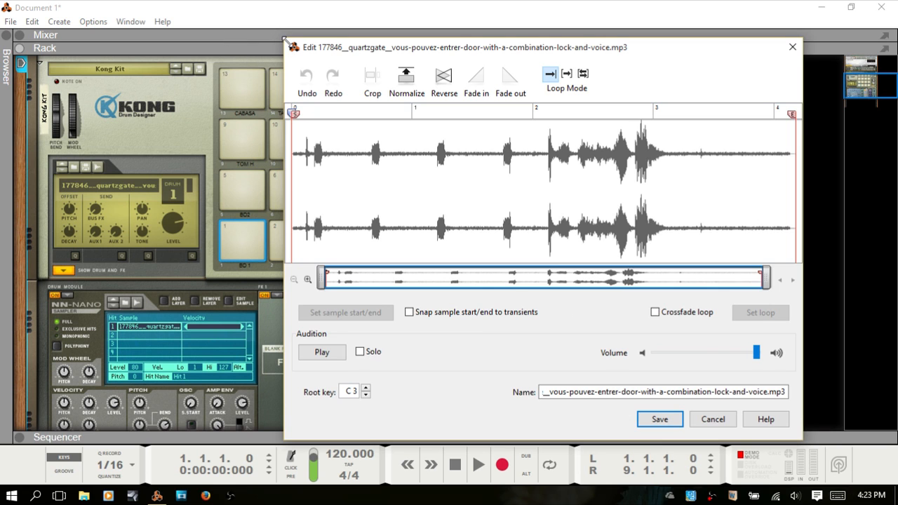
pyautogui.moveTo(283, 41); pyautogui.dragTo(185, 51)
pyautogui.moveTo(425, 53); pyautogui.dragTo(430, 38)
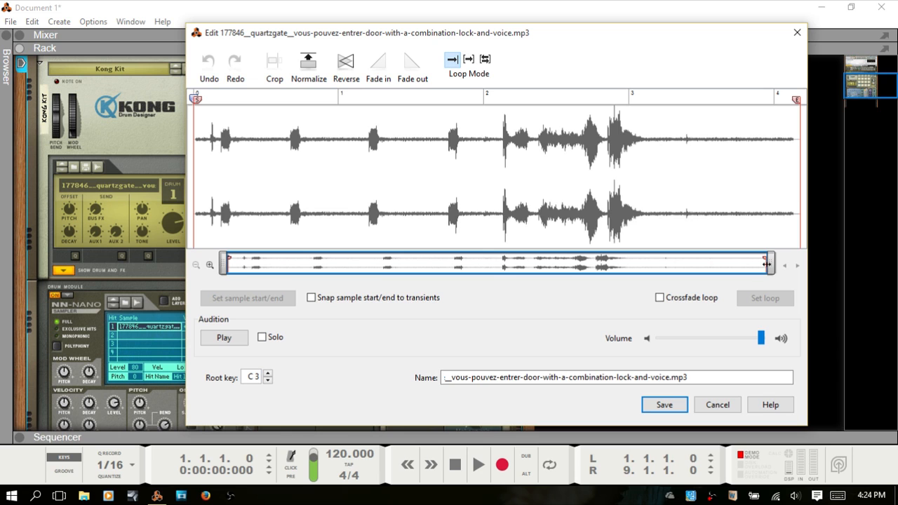
# - Examine the sample's waveform at several zoom levels from beginning to end, finishing with the full length in view
pyautogui.moveTo(770, 263); pyautogui.dragTo(352, 263)
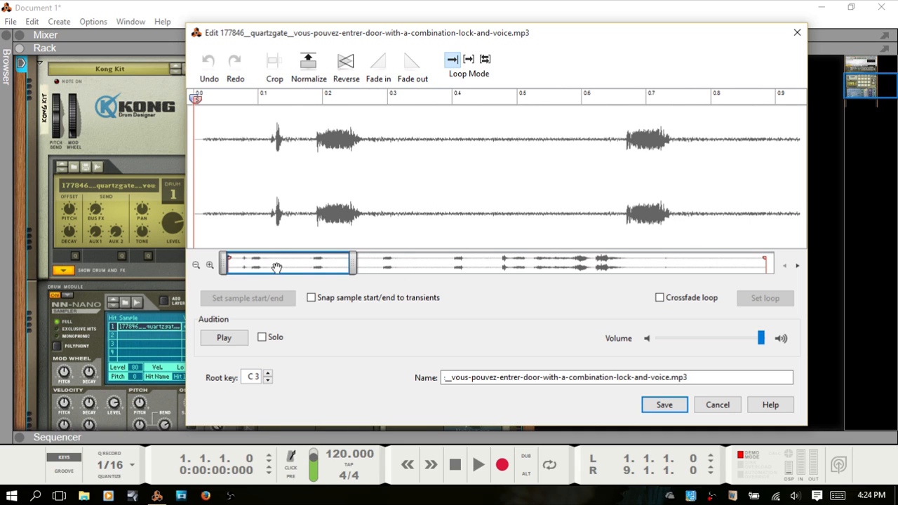
pyautogui.moveTo(277, 266)
pyautogui.mouseDown()
pyautogui.moveTo(665, 291)
pyautogui.moveTo(714, 279)
pyautogui.moveTo(268, 272)
pyautogui.mouseUp()
pyautogui.click(210, 265)
pyautogui.click(210, 265)
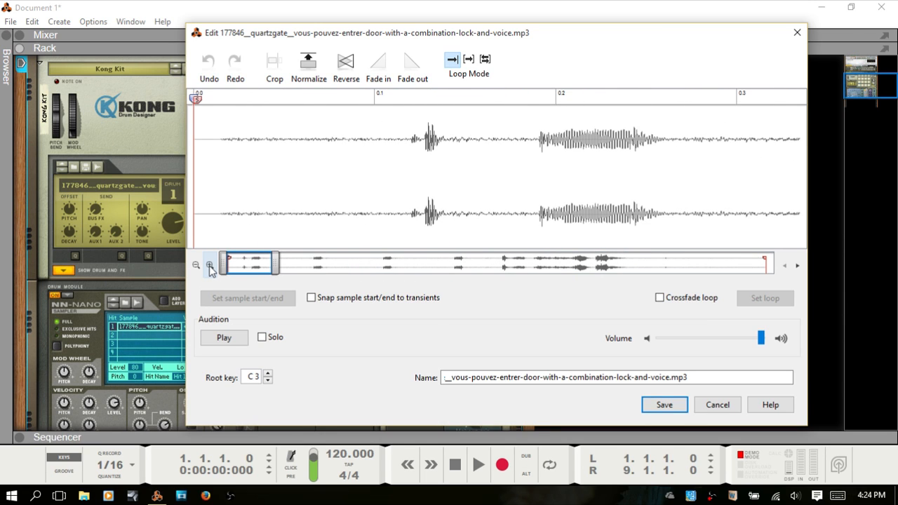
pyautogui.click(196, 265)
pyautogui.click(197, 265)
pyautogui.click(197, 265)
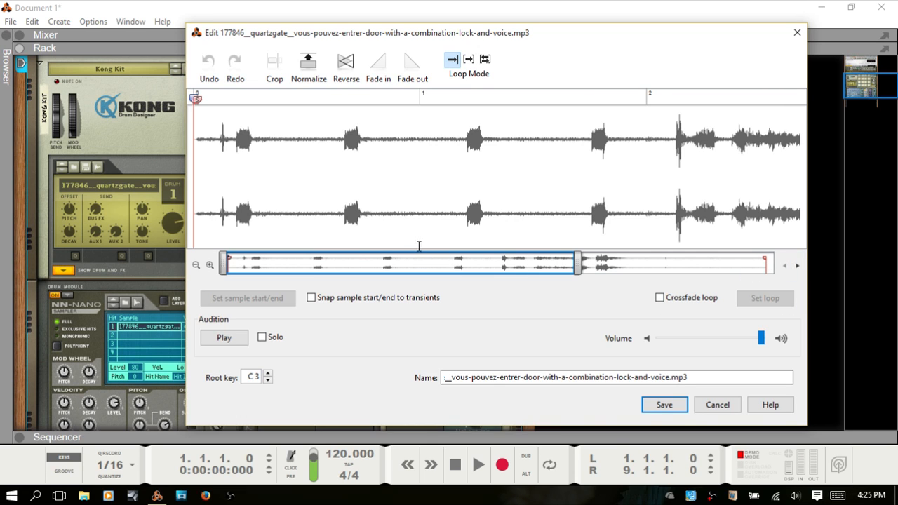
pyautogui.moveTo(416, 264); pyautogui.dragTo(633, 271)
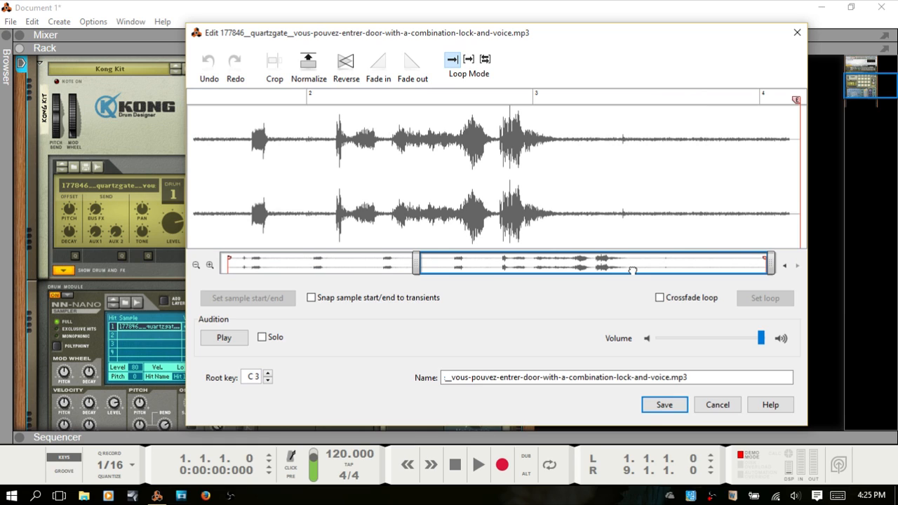
pyautogui.click(784, 268)
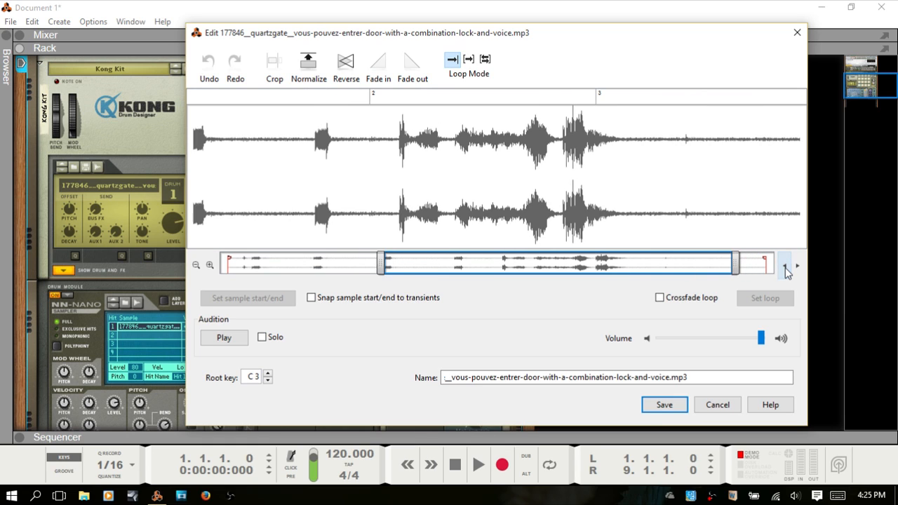
pyautogui.moveTo(784, 268); pyautogui.dragTo(799, 268)
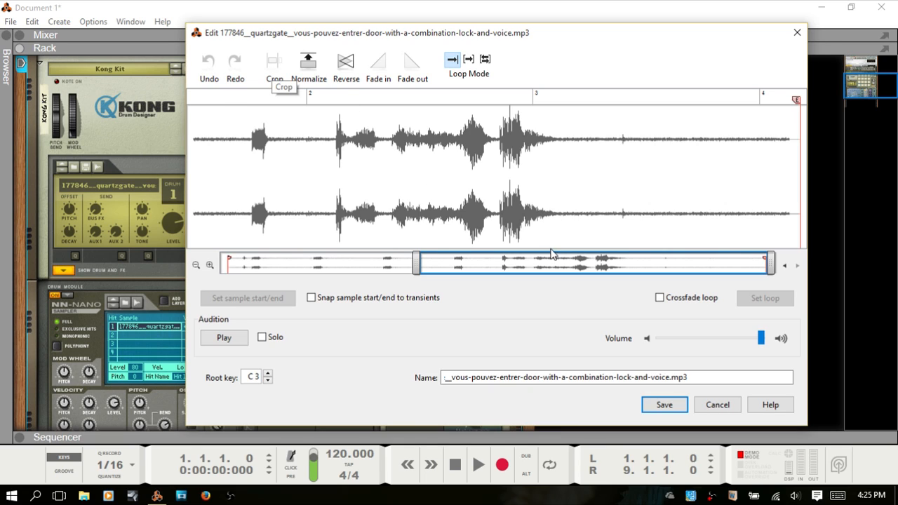
pyautogui.moveTo(558, 265); pyautogui.dragTo(316, 271)
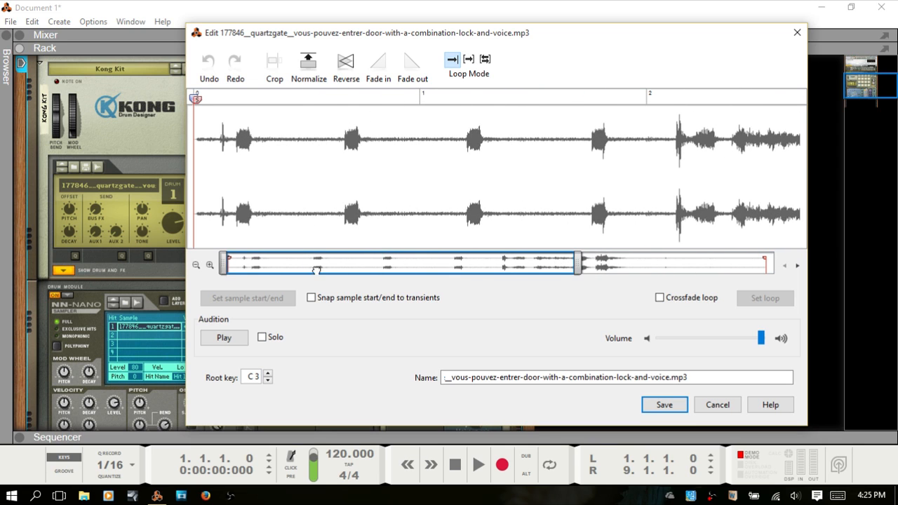
pyautogui.moveTo(578, 262); pyautogui.dragTo(772, 267)
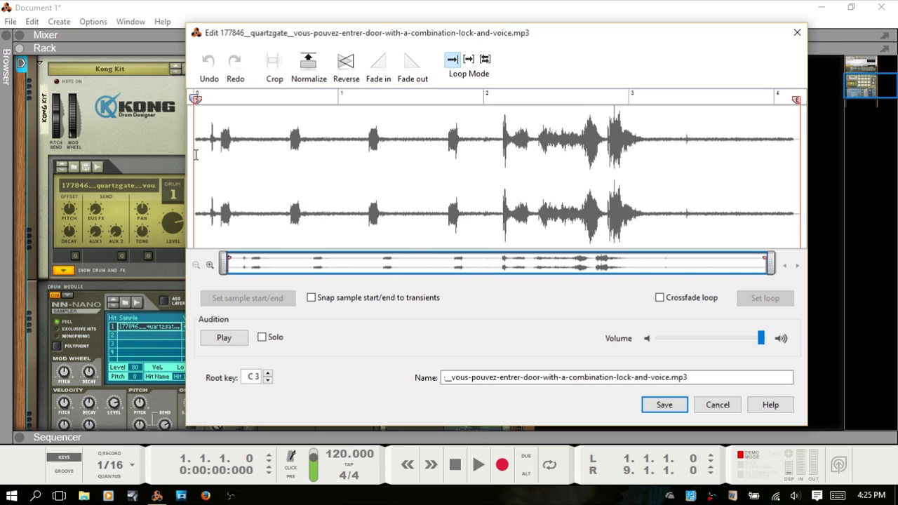
# - Try cropping the sample to about its first 1.2 seconds, undo the crop, and clear the selection
pyautogui.moveTo(196, 155); pyautogui.dragTo(369, 178)
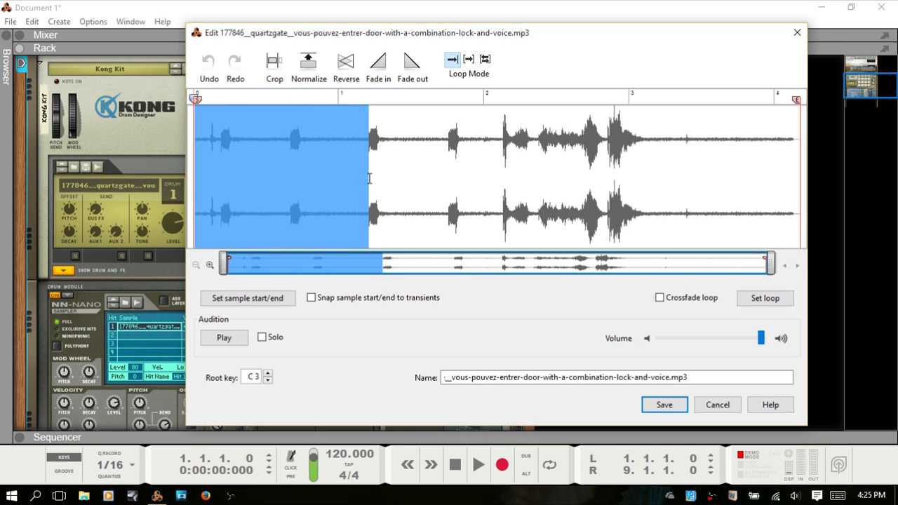
pyautogui.click(278, 66)
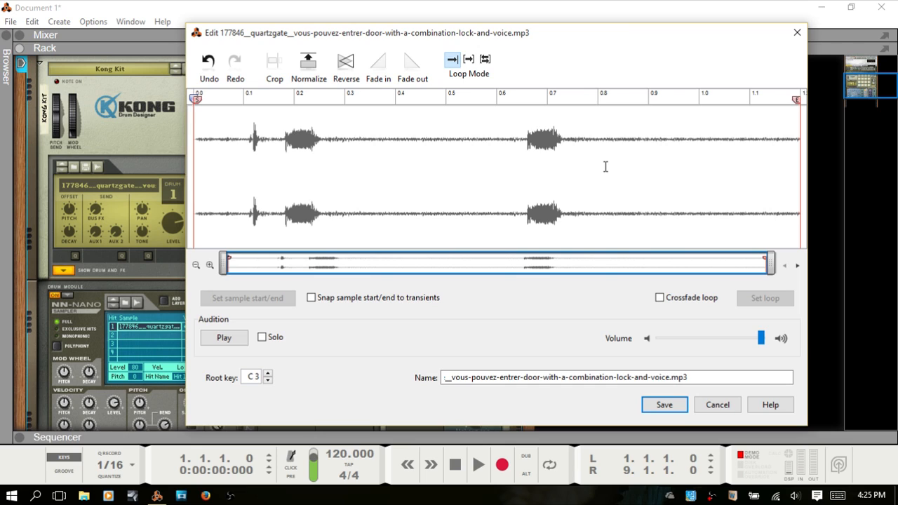
pyautogui.hotkey('ctrl', 'z')
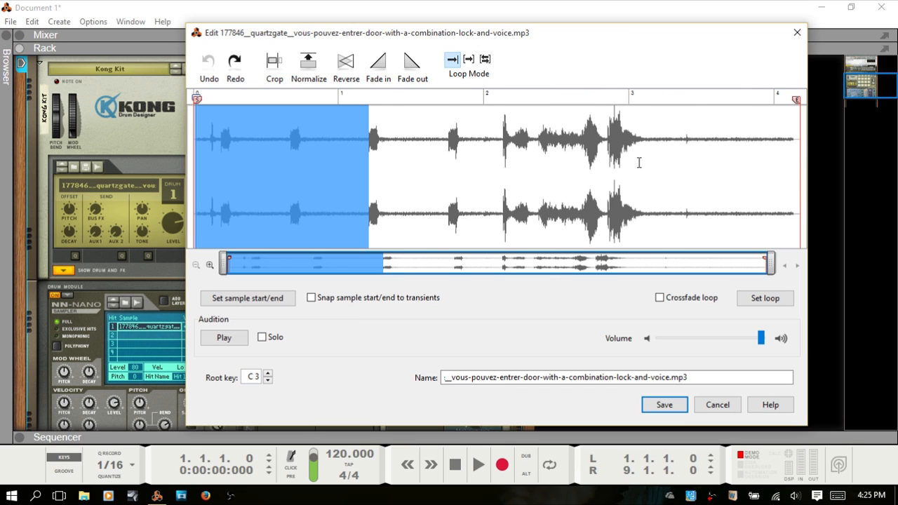
pyautogui.click(422, 174)
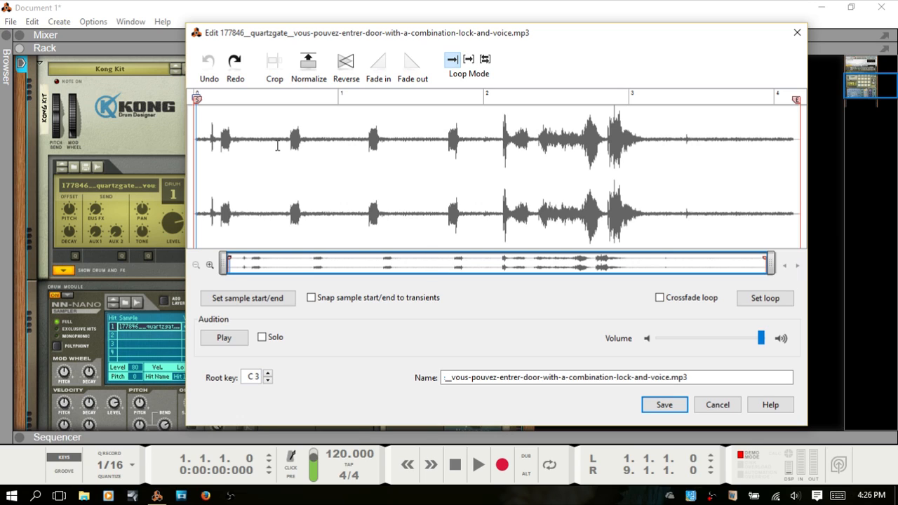
# - Try setting the sample start and end at about 0.6 and 2 seconds and cropping to that range, and undo both changes
pyautogui.moveTo(277, 146); pyautogui.dragTo(484, 149)
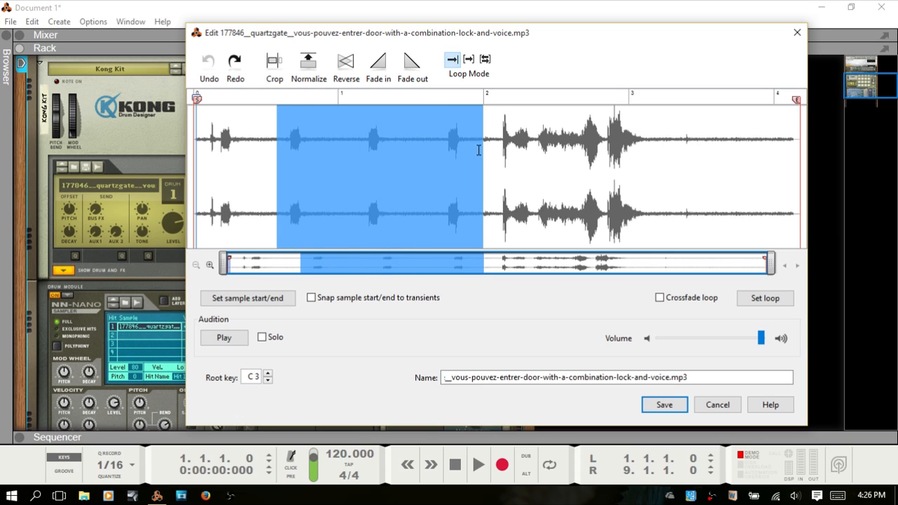
pyautogui.click(247, 298)
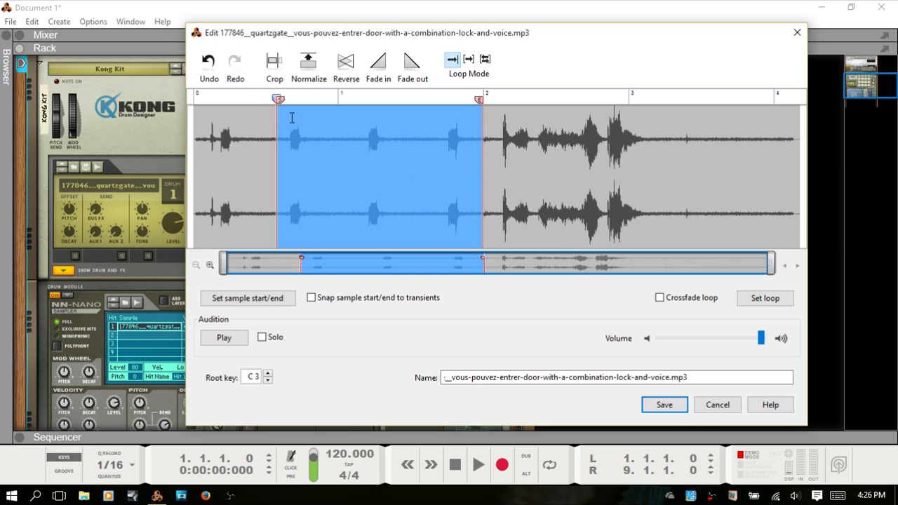
pyautogui.click(271, 68)
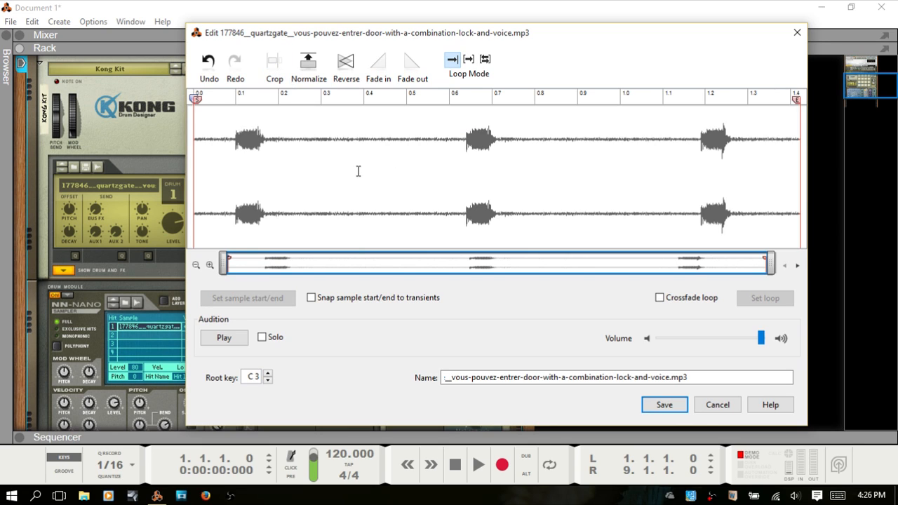
pyautogui.hotkey('ctrl', 'z')
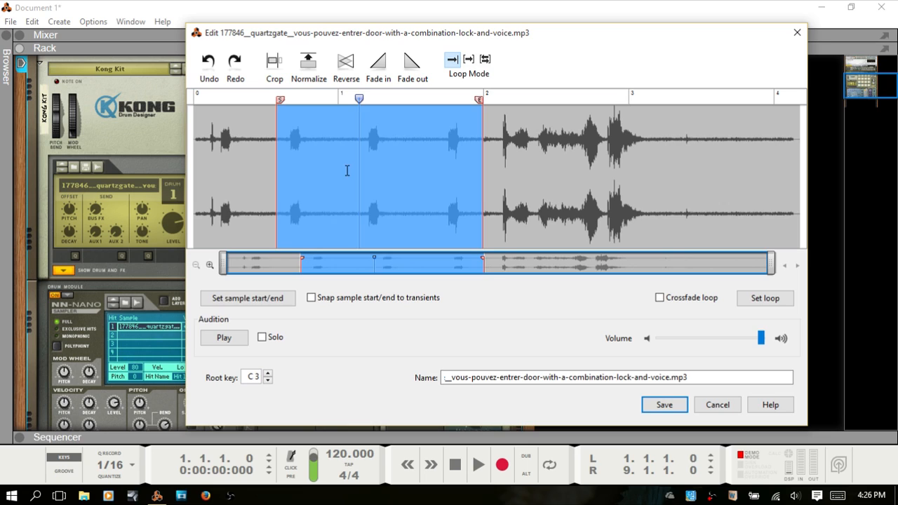
pyautogui.click(347, 170)
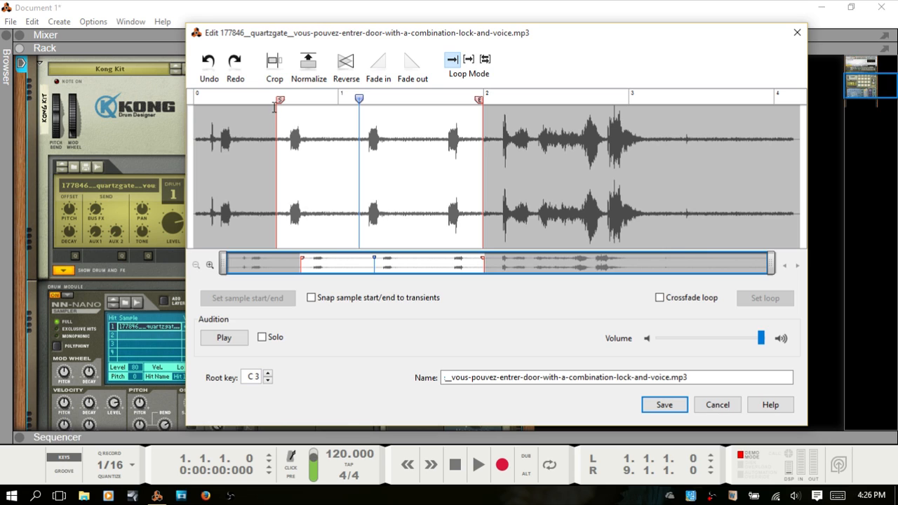
pyautogui.hotkey('ctrl', 'z')
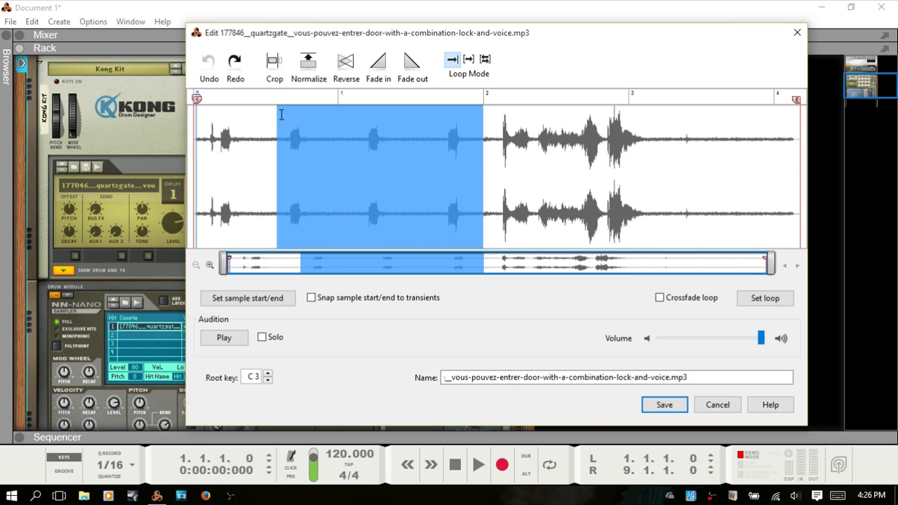
pyautogui.click(359, 171)
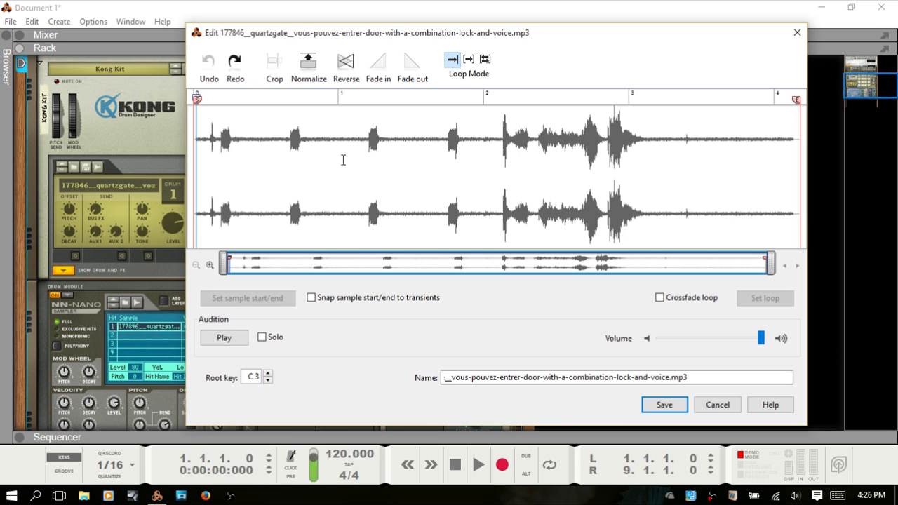
# - Crop the sample to the two beeps between about 1 and 2 seconds and normalize the result
pyautogui.moveTo(342, 161); pyautogui.dragTo(487, 162)
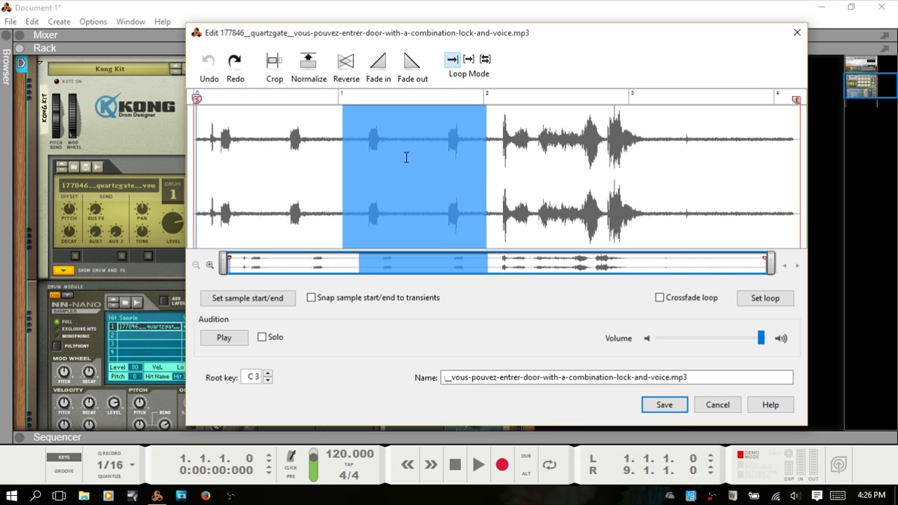
pyautogui.click(274, 63)
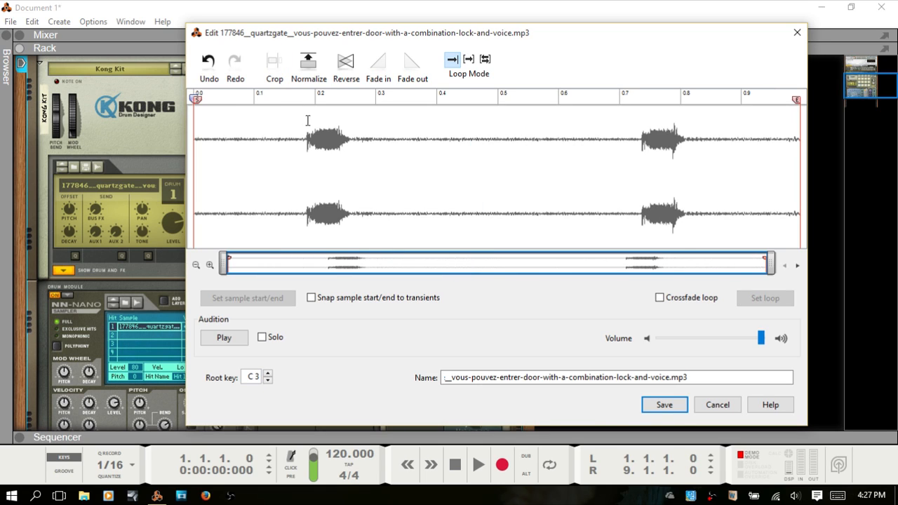
pyautogui.click(309, 65)
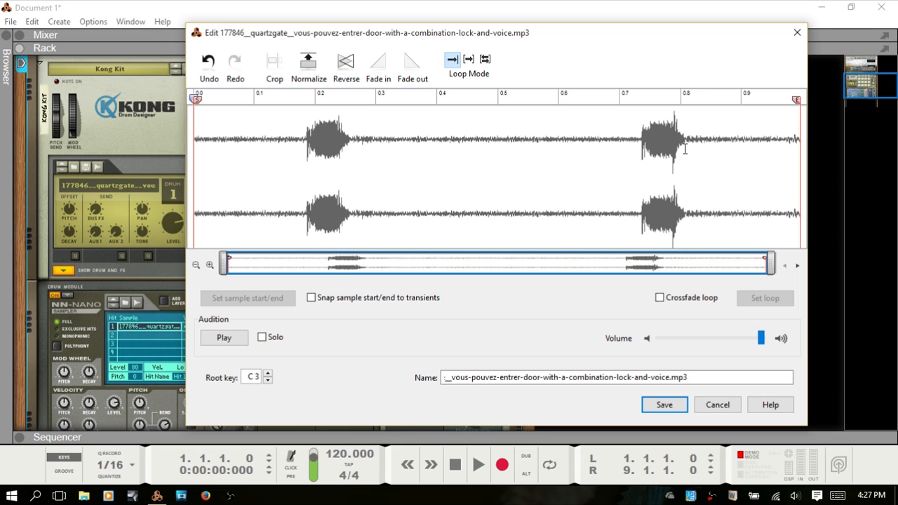
# - Undo the normalizing and the crop of the two-beep section, and clear the selection
pyautogui.hotkey('ctrl', 'z')
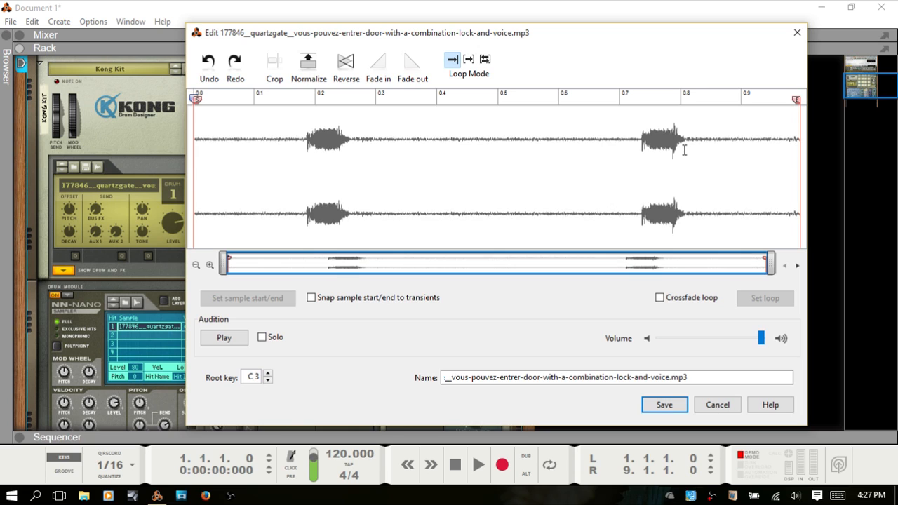
pyautogui.hotkey('ctrl', 'z')
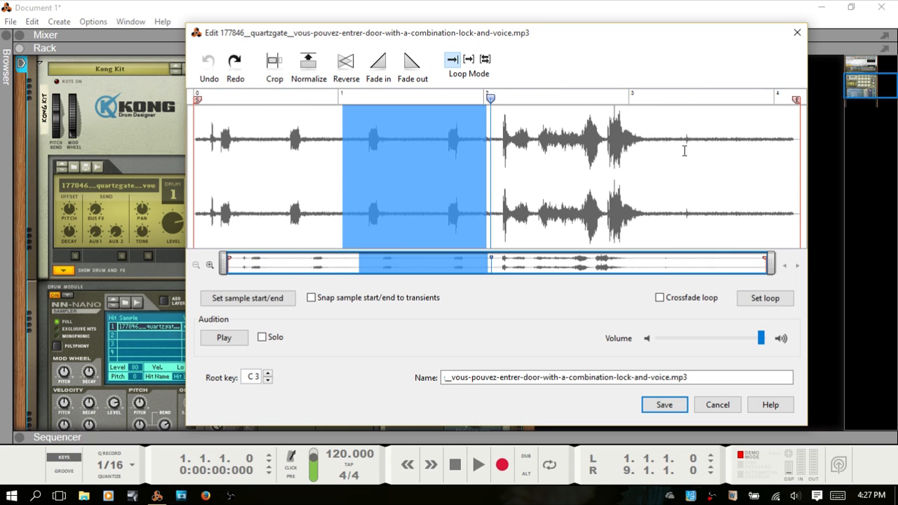
pyautogui.click(441, 160)
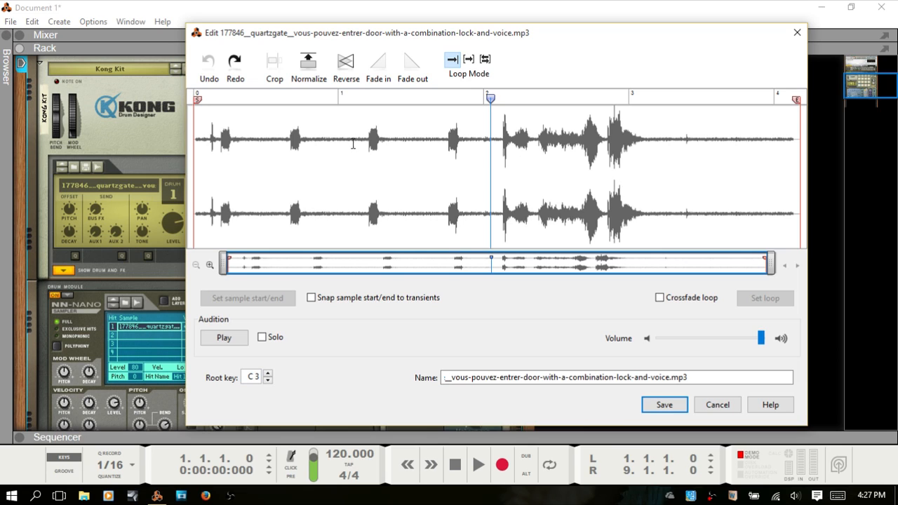
# - Try normalizing the full-length sample and undo it
pyautogui.click(307, 67)
pyautogui.hotkey('ctrl', 'z')
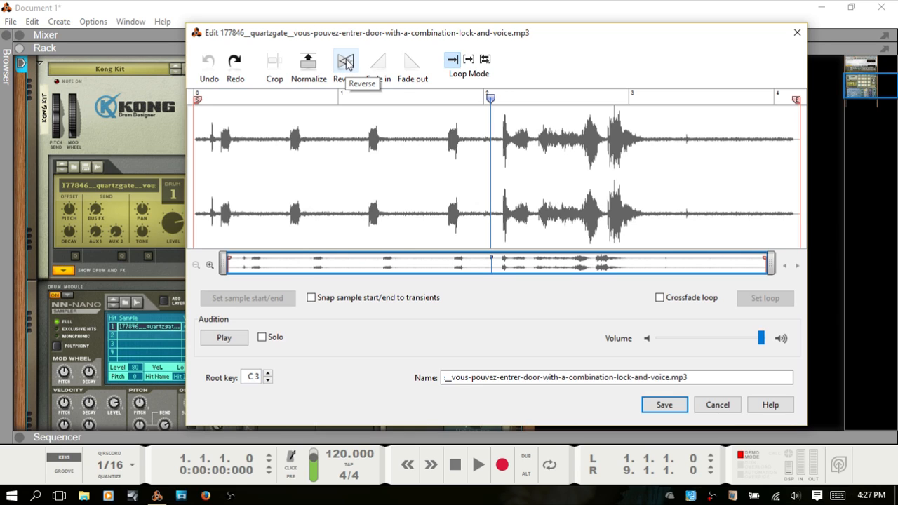
# - Audition the sample, moving the playback position back to its very beginning
pyautogui.click(226, 338)
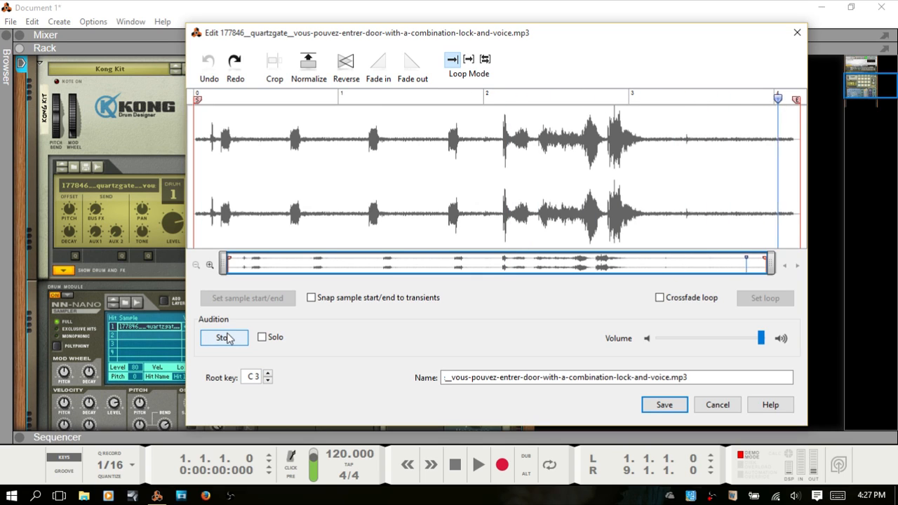
pyautogui.click(221, 100)
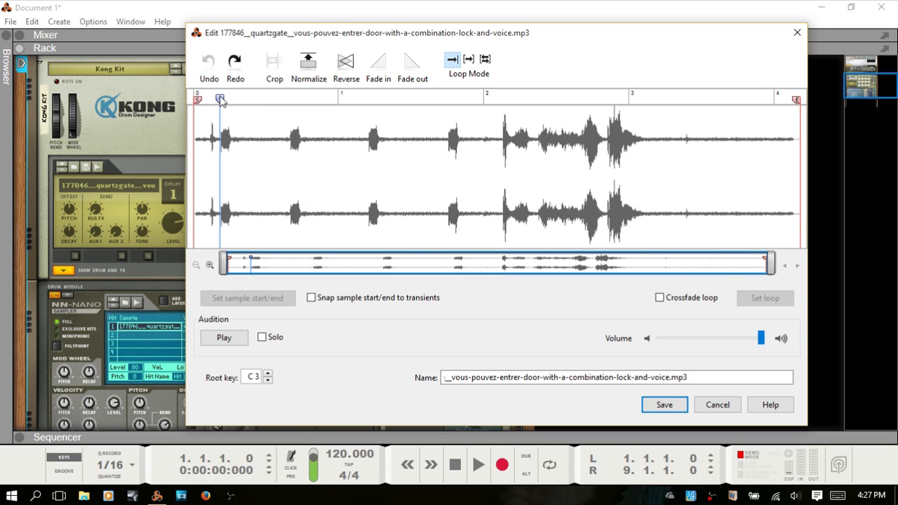
pyautogui.moveTo(220, 100); pyautogui.dragTo(197, 100)
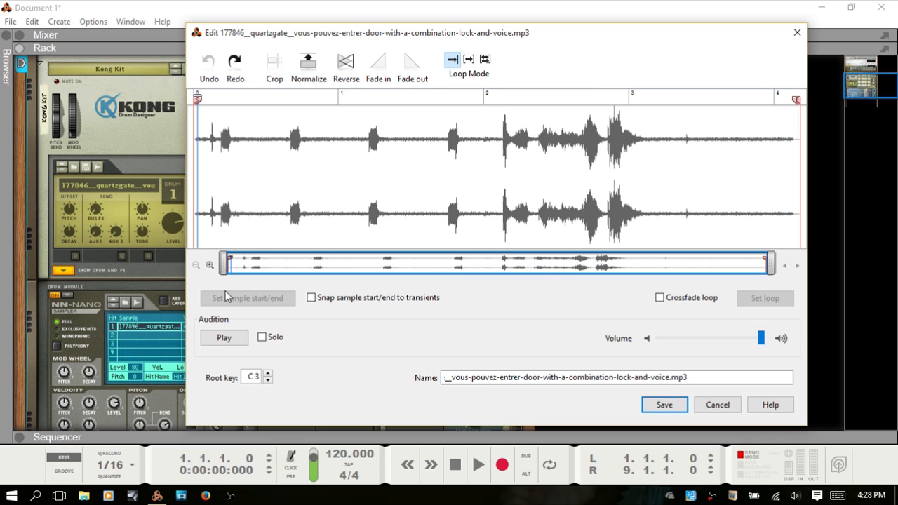
pyautogui.click(222, 337)
# - Try reversing the whole sample, audition the reversed version, and undo the reversal
pyautogui.click(346, 69)
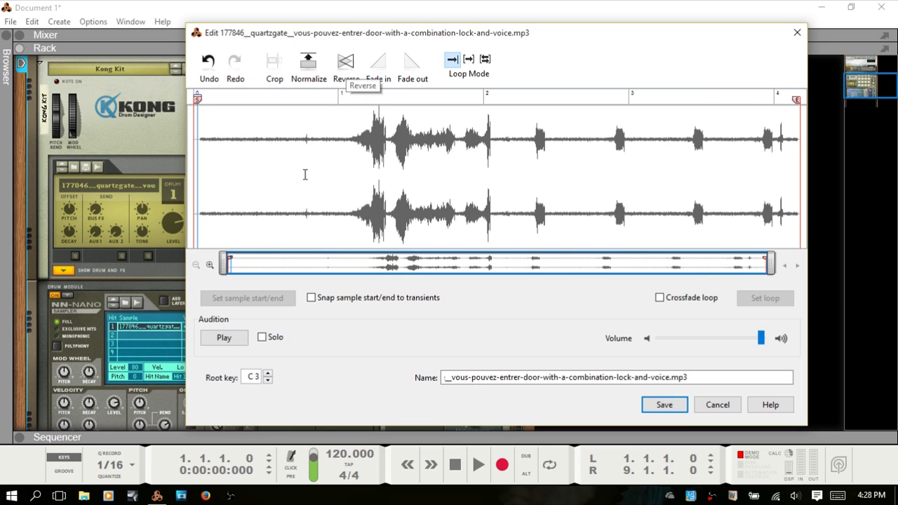
pyautogui.click(220, 338)
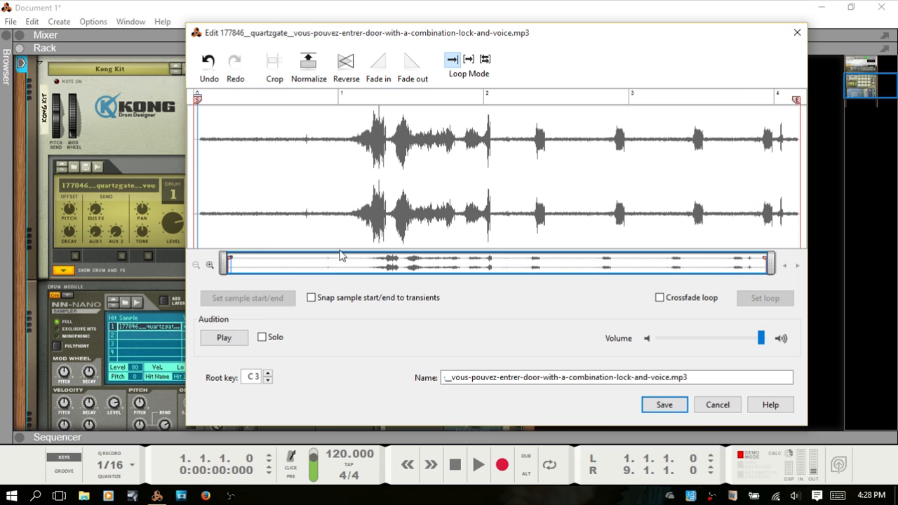
pyautogui.hotkey('ctrl', 'z')
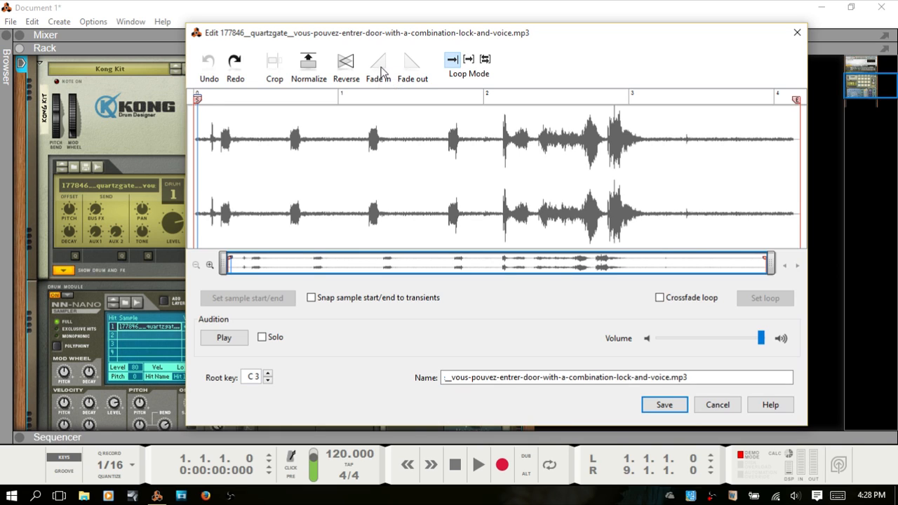
# - Try cropping the sample to the voice between about 2.1 and 2.8 seconds, audition it, and undo the crop
pyautogui.click(347, 153)
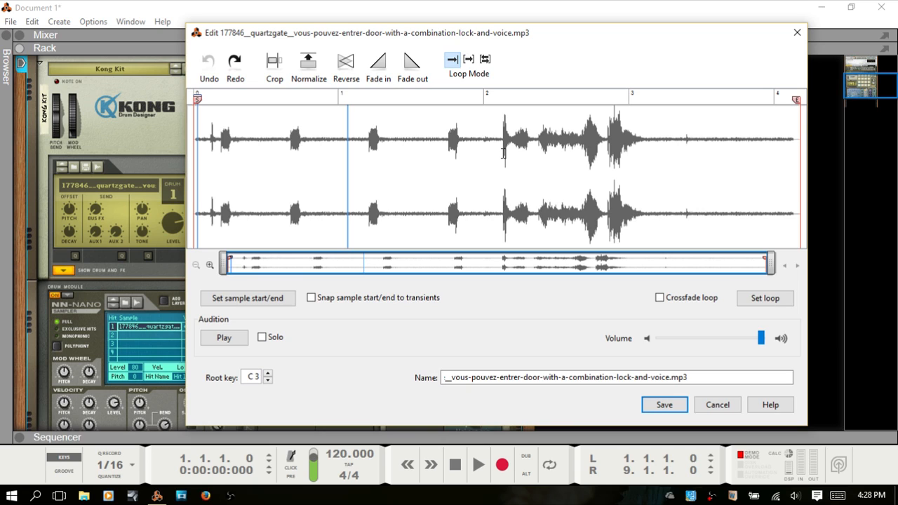
pyautogui.moveTo(504, 153); pyautogui.dragTo(597, 162)
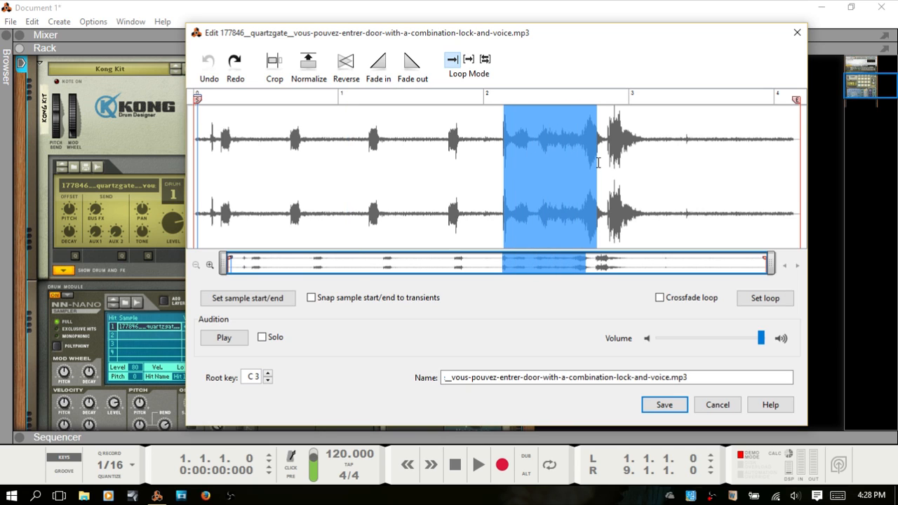
pyautogui.click(276, 61)
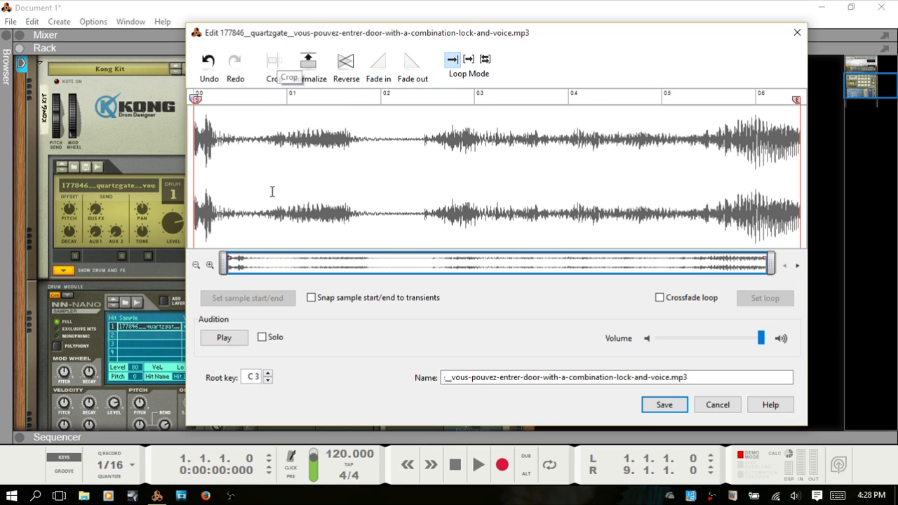
pyautogui.click(221, 342)
pyautogui.click(221, 343)
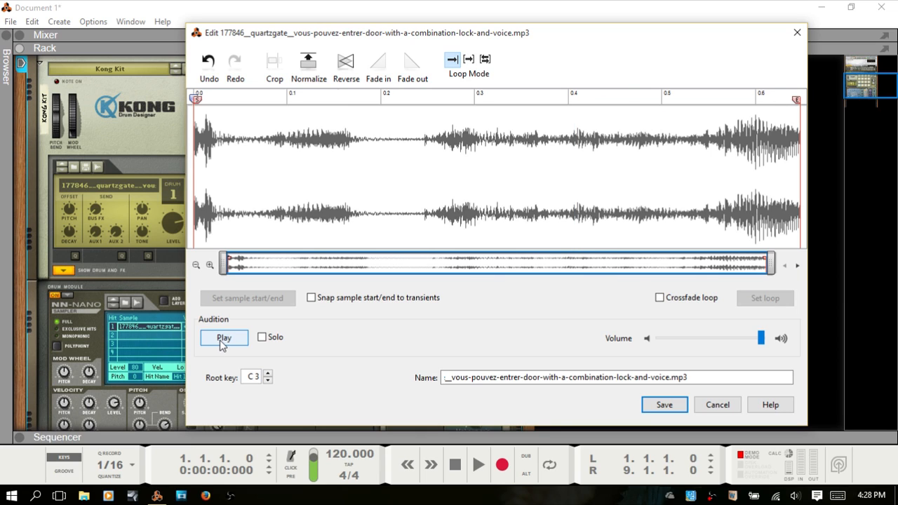
pyautogui.hotkey('ctrl', 'z')
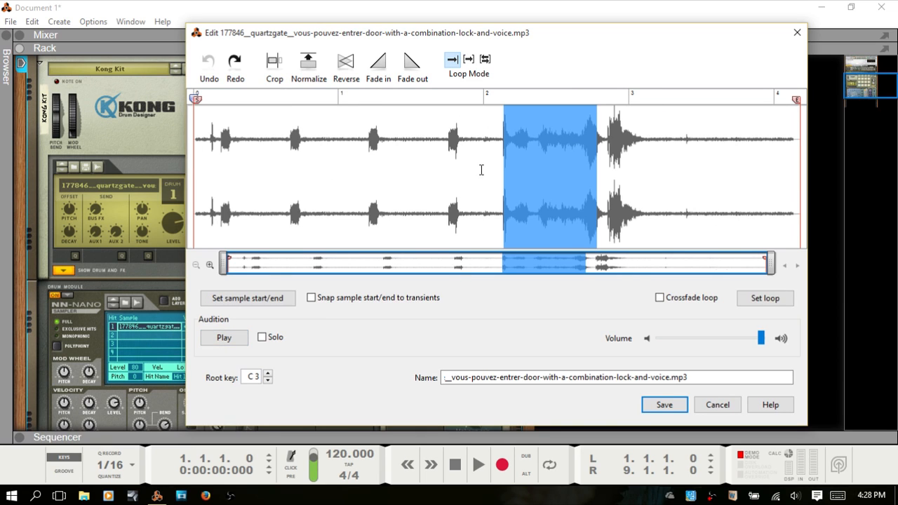
# - Crop the sample to the complete voice phrase between about 2 and 3.3 seconds and audition it
pyautogui.moveTo(482, 169); pyautogui.dragTo(678, 172)
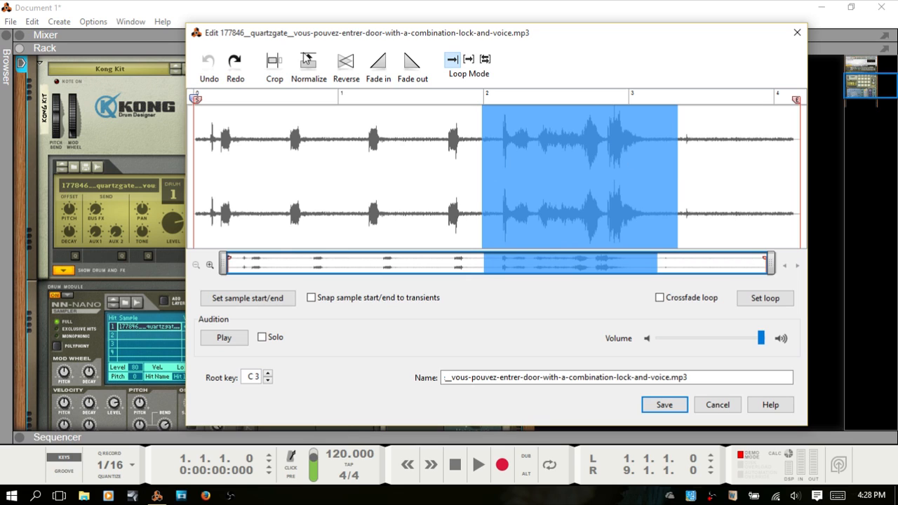
pyautogui.click(274, 61)
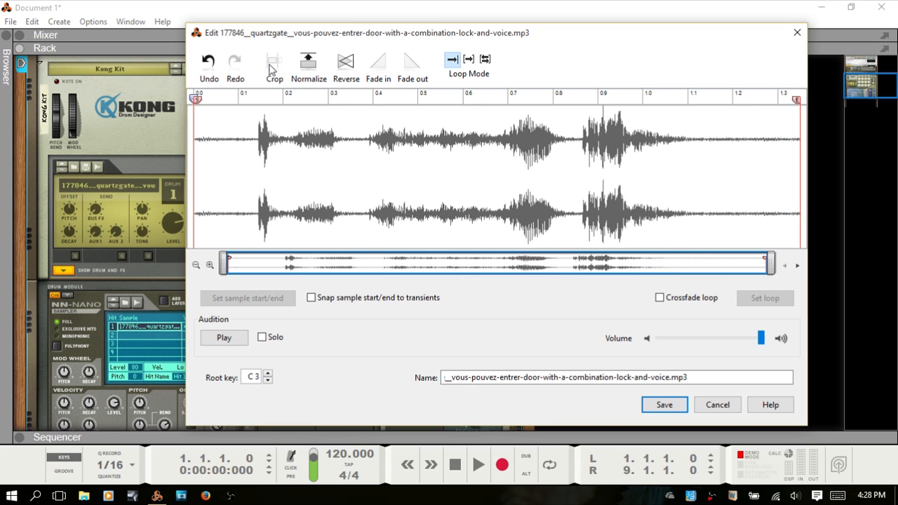
pyautogui.click(214, 339)
# - Try a fade-in on the cropped sample from about 0.1 to 0.17 seconds, undo it, and clear the selection
pyautogui.moveTo(195, 171)
pyautogui.mouseDown()
pyautogui.moveTo(284, 177)
pyautogui.moveTo(211, 175)
pyautogui.mouseUp()
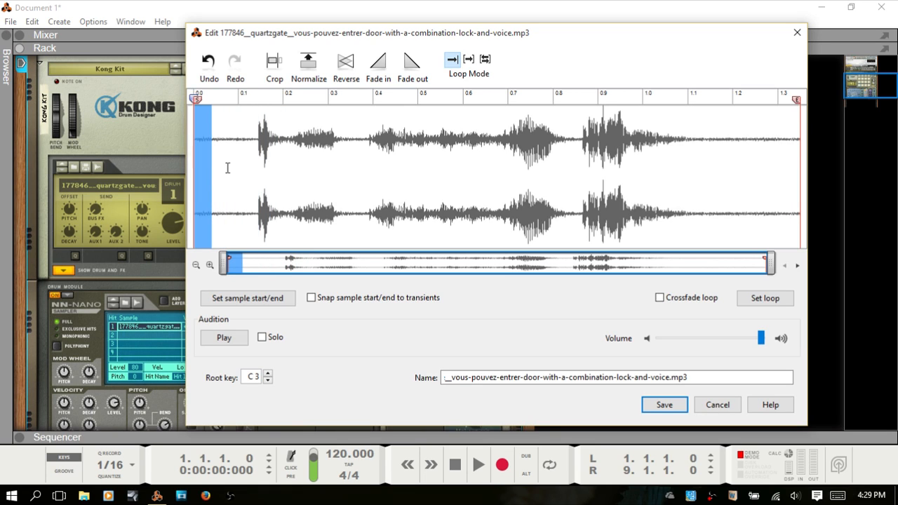
pyautogui.click(227, 168)
pyautogui.moveTo(770, 265); pyautogui.dragTo(384, 281)
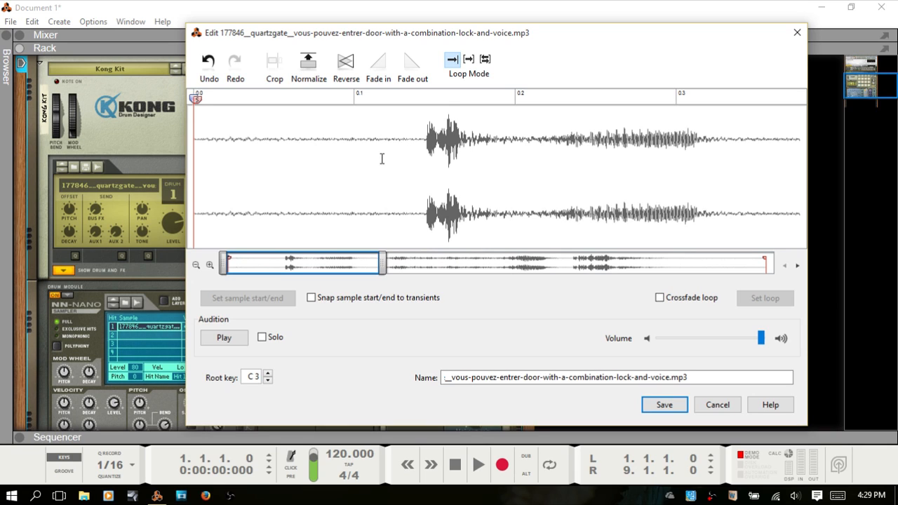
pyautogui.moveTo(364, 161); pyautogui.dragTo(460, 175)
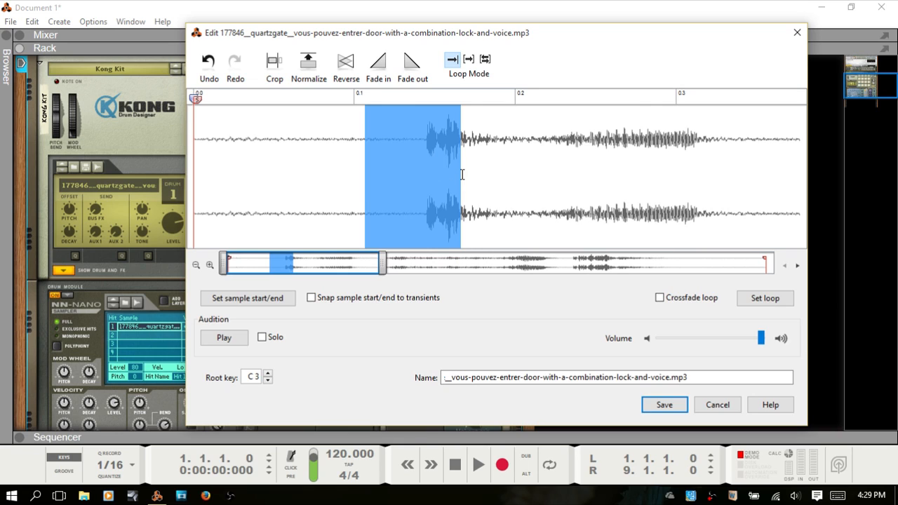
pyautogui.click(377, 64)
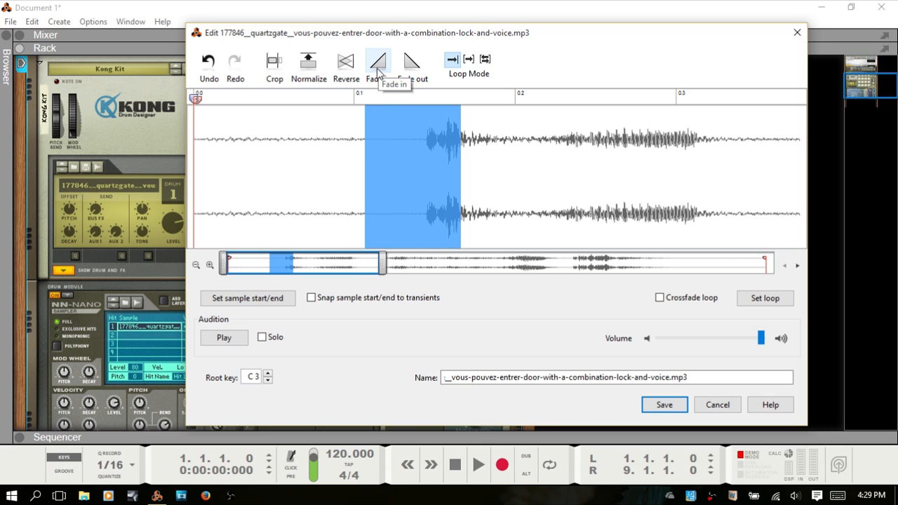
pyautogui.hotkey('ctrl', 'z')
pyautogui.click(243, 185)
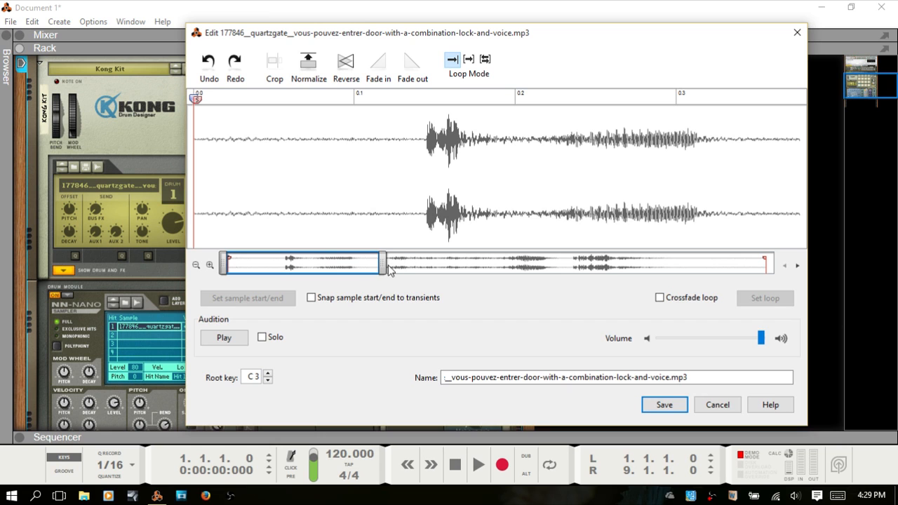
# - Try a fade-out from about 0.7 seconds to the end of the cropped sample, undo it, and clear the selection
pyautogui.moveTo(382, 264); pyautogui.dragTo(770, 265)
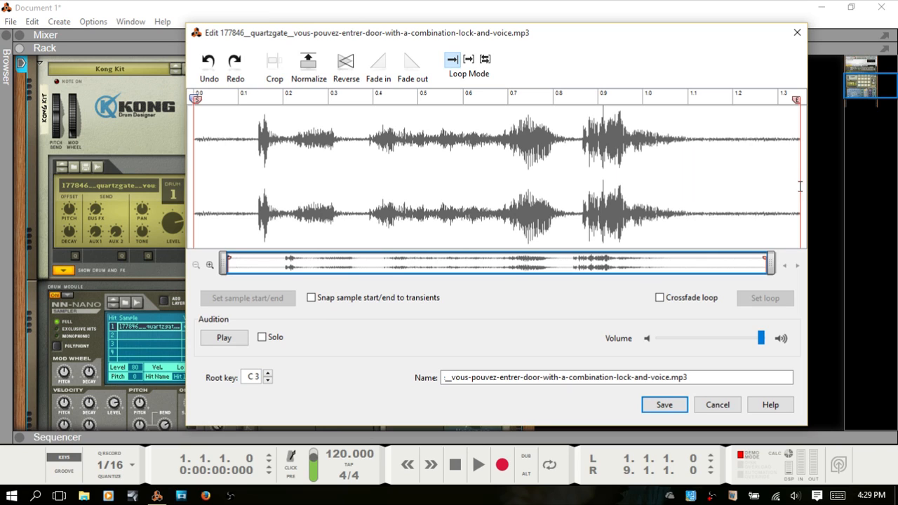
pyautogui.moveTo(800, 186); pyautogui.dragTo(507, 183)
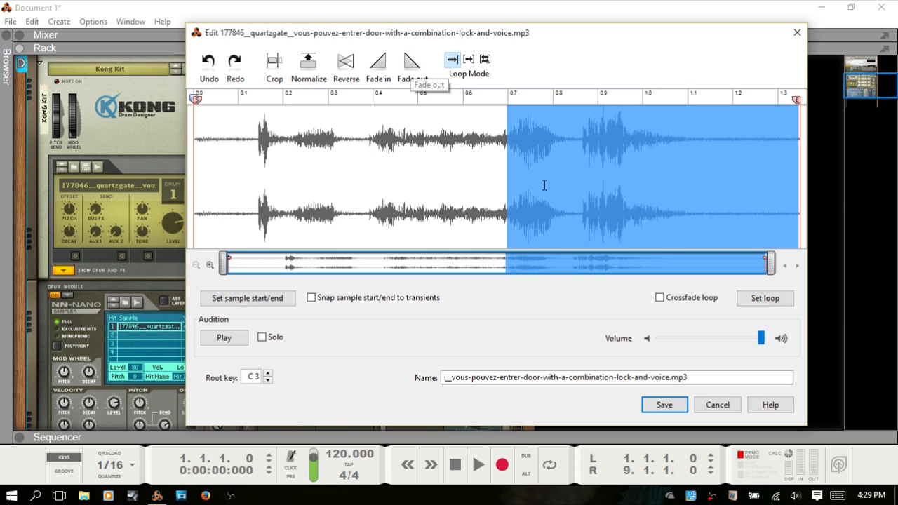
pyautogui.click(412, 64)
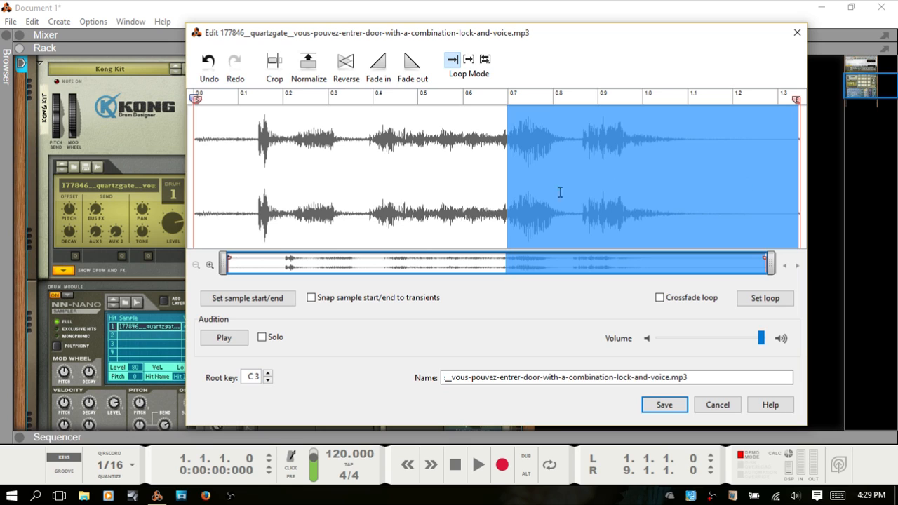
pyautogui.click(453, 188)
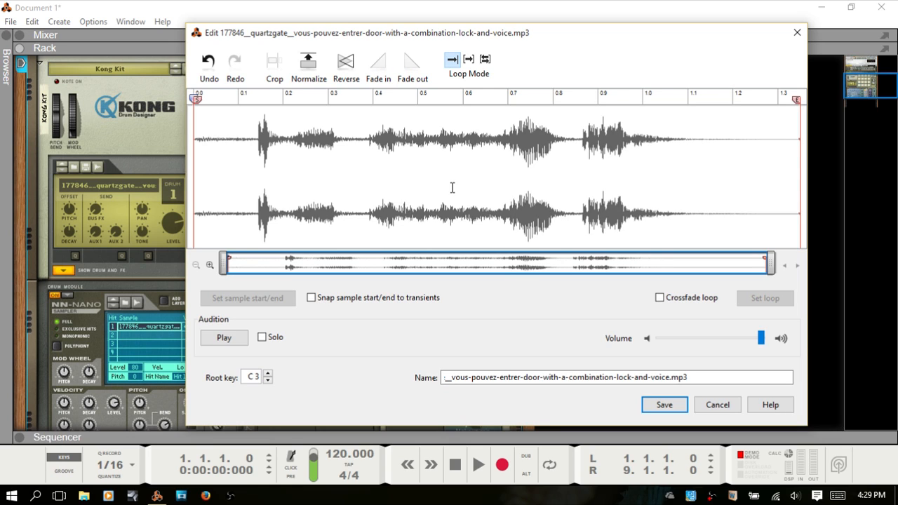
pyautogui.hotkey('ctrl', 'z')
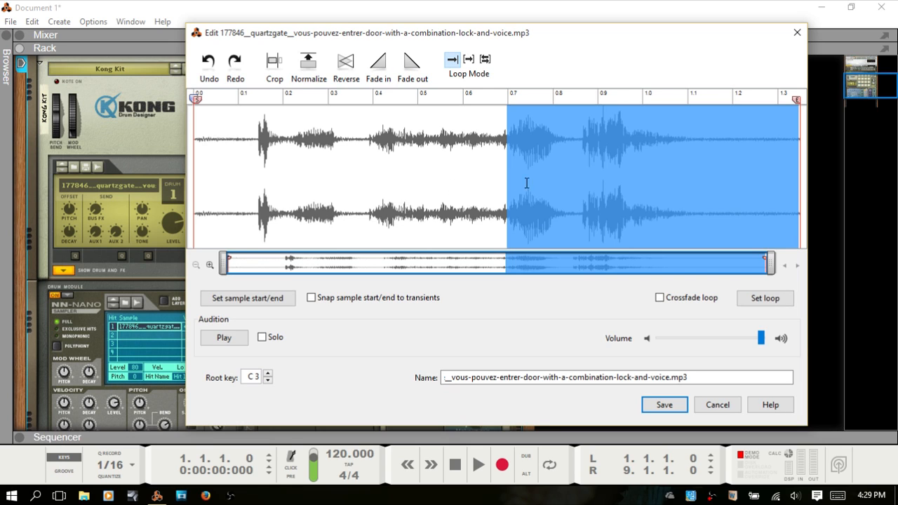
pyautogui.click(485, 184)
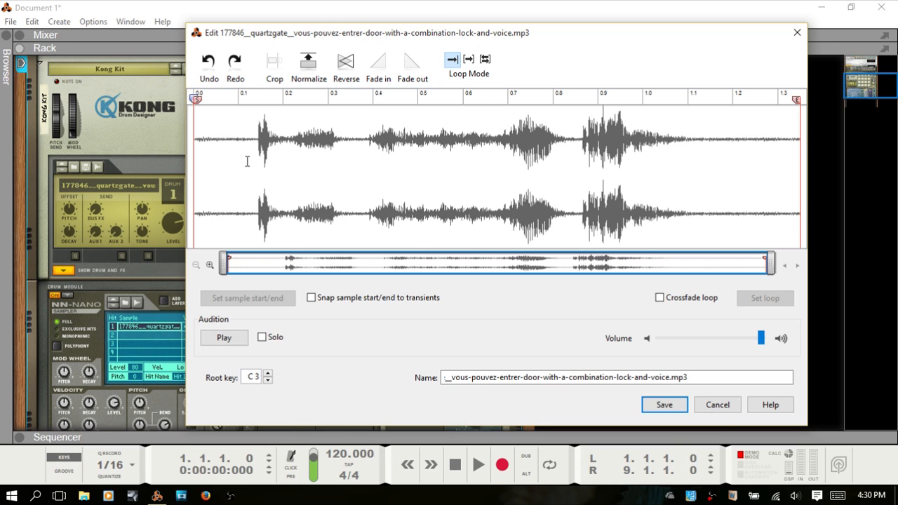
# - Undo the crop to the voice phrase, audition the full-length sample, and clear the selection
pyautogui.moveTo(249, 158); pyautogui.dragTo(410, 169)
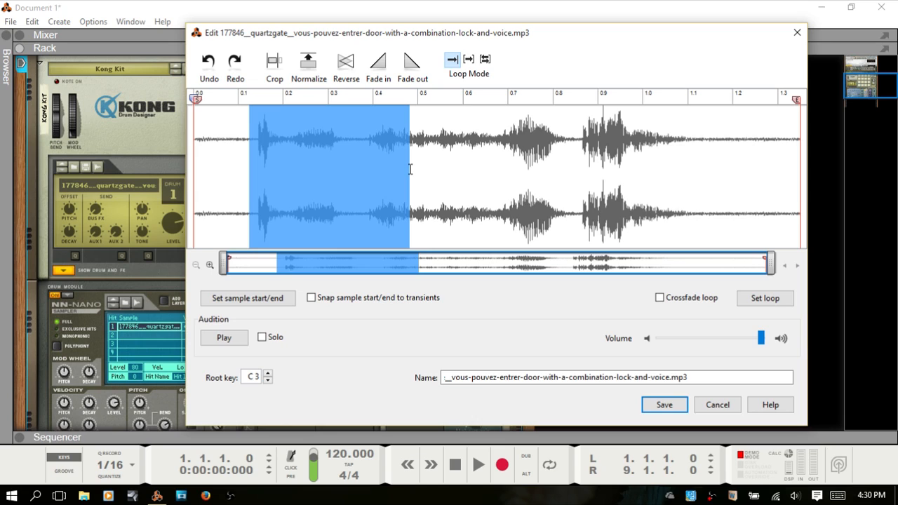
pyautogui.click(313, 161)
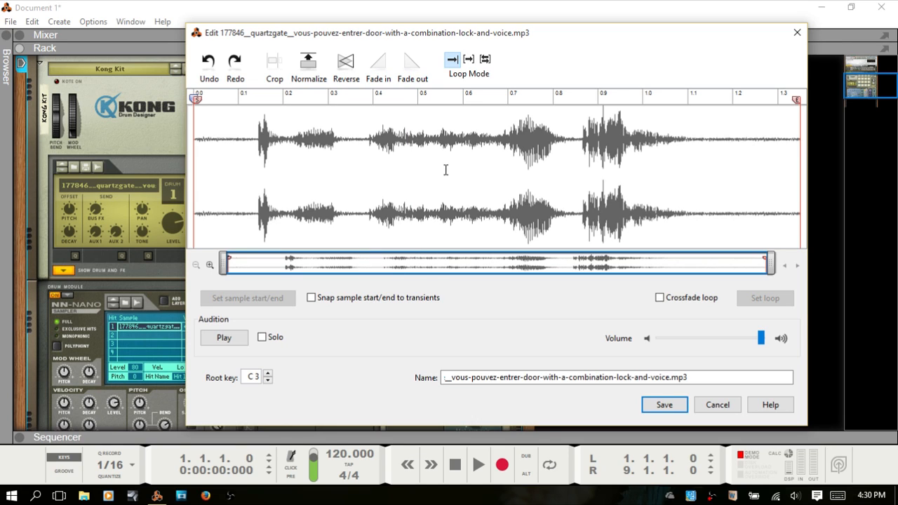
pyautogui.click(223, 337)
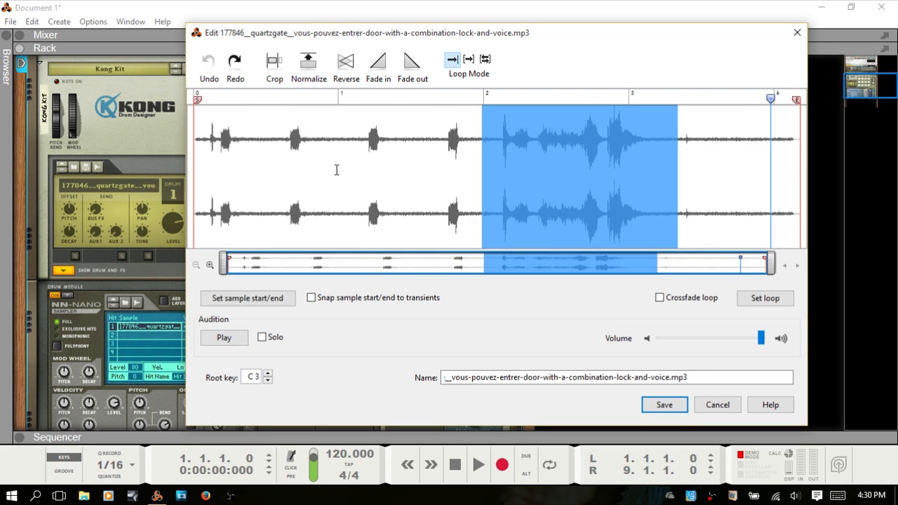
pyautogui.click(333, 174)
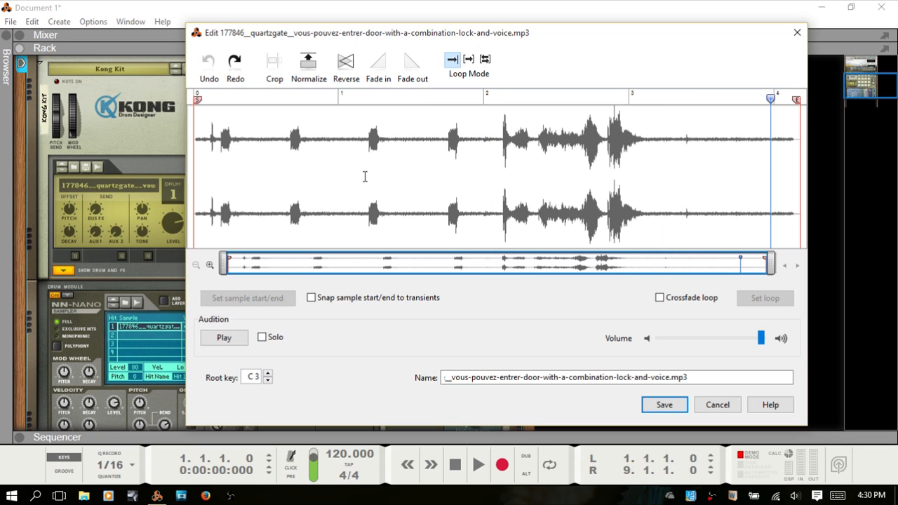
# - Audition the full-length sample again with the playback position moved close to its start
pyautogui.click(223, 339)
pyautogui.click(223, 339)
pyautogui.click(202, 99)
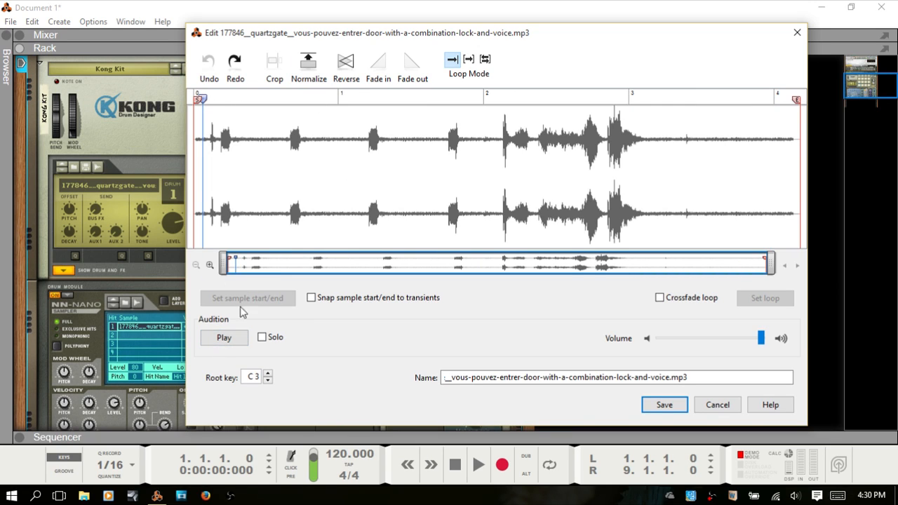
pyautogui.click(225, 341)
# - Set a forward loop over the voice section between about 2.35 and 3.2 seconds
pyautogui.moveTo(535, 170); pyautogui.dragTo(660, 186)
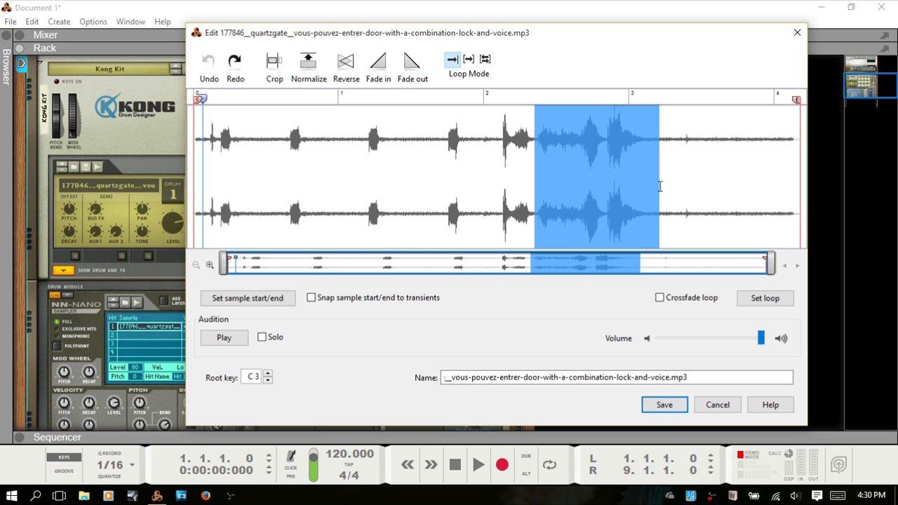
pyautogui.click(767, 300)
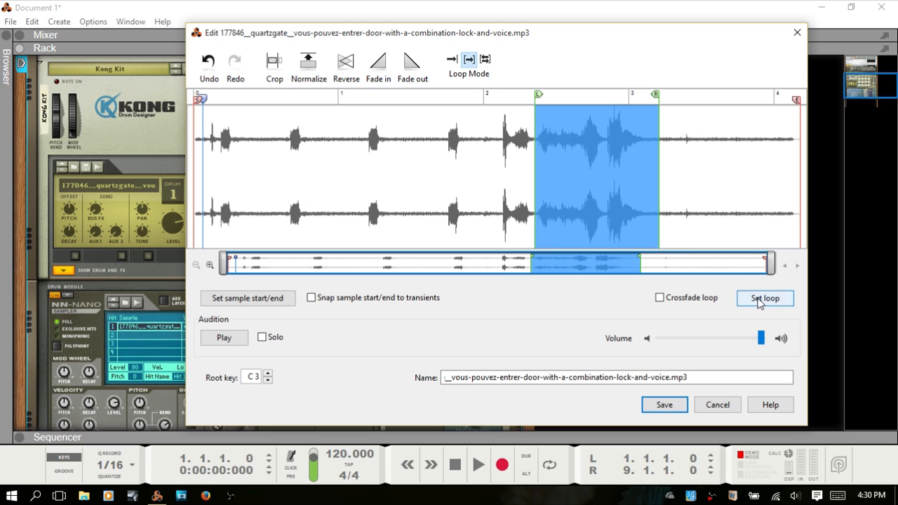
# - Clear the selection and audition the full sample with its forward loop over the voice section
pyautogui.click(575, 166)
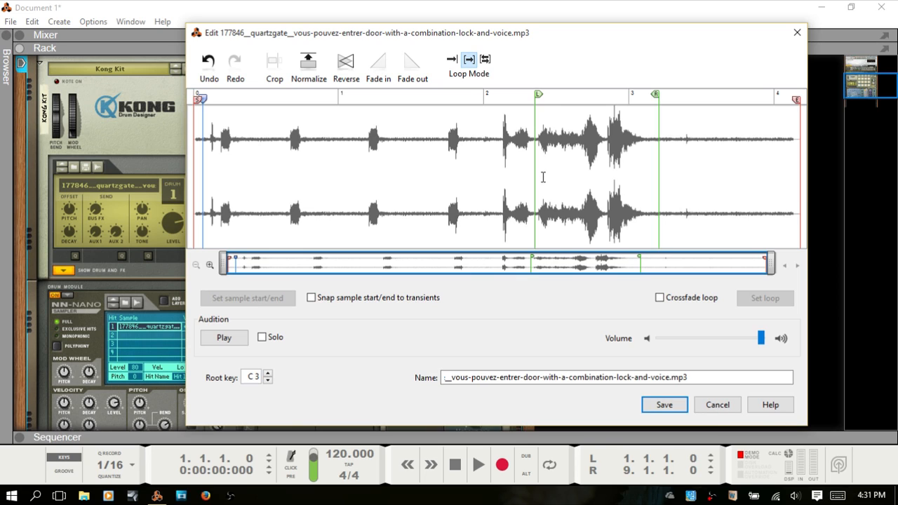
pyautogui.click(224, 338)
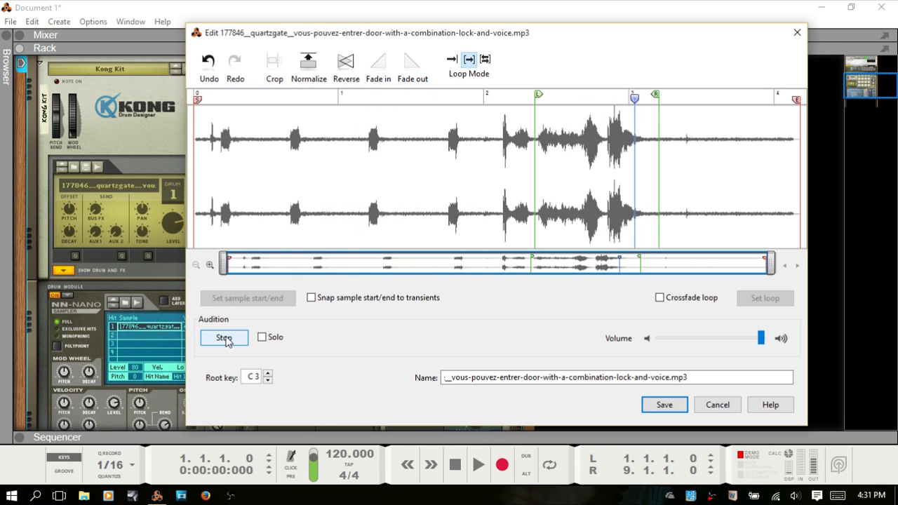
pyautogui.click(225, 338)
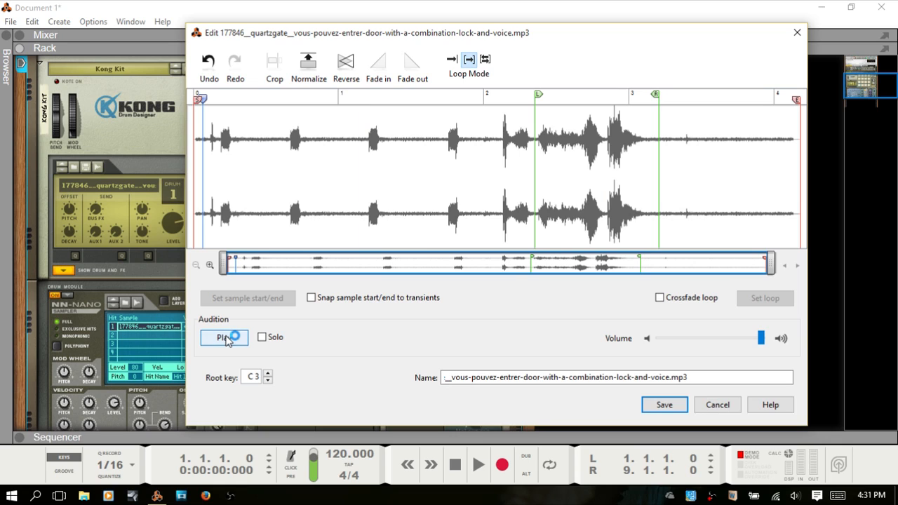
# - Try the forward-backward loop mode on the voice section by auditioning the sample, and turn looping off
pyautogui.click(484, 61)
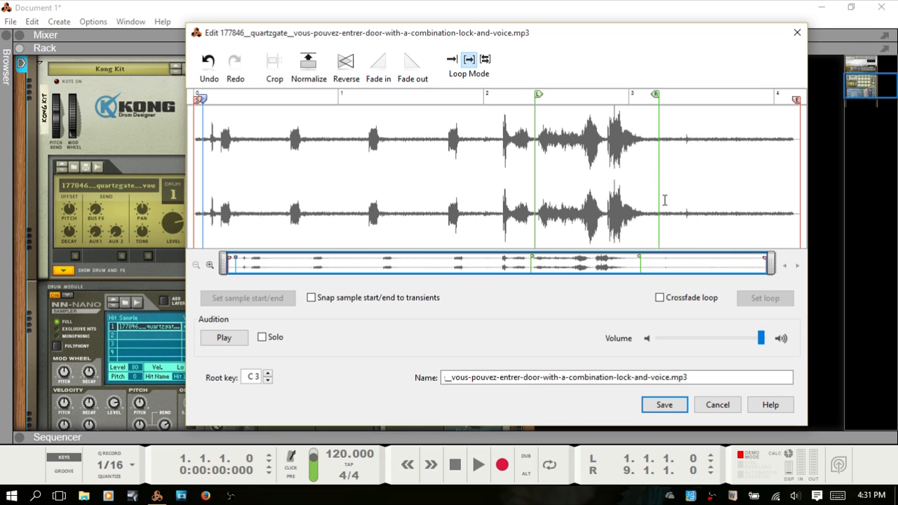
pyautogui.click(486, 60)
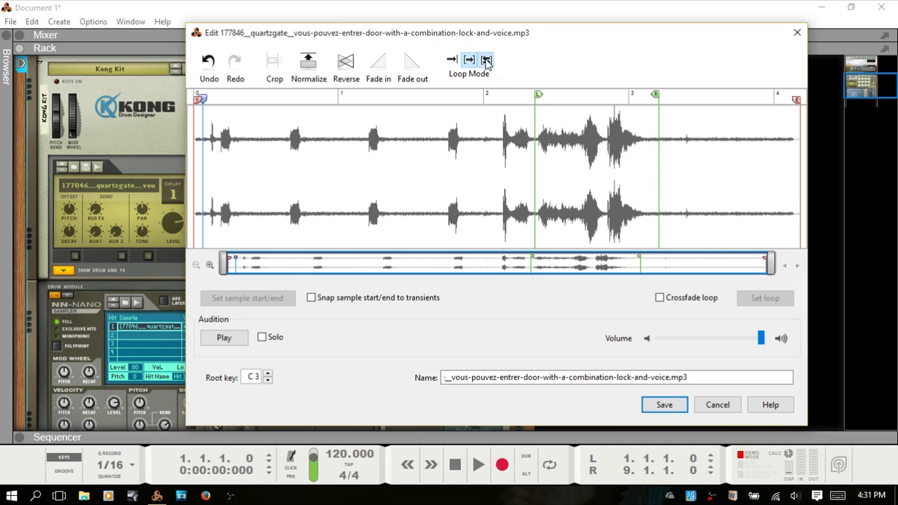
pyautogui.click(223, 338)
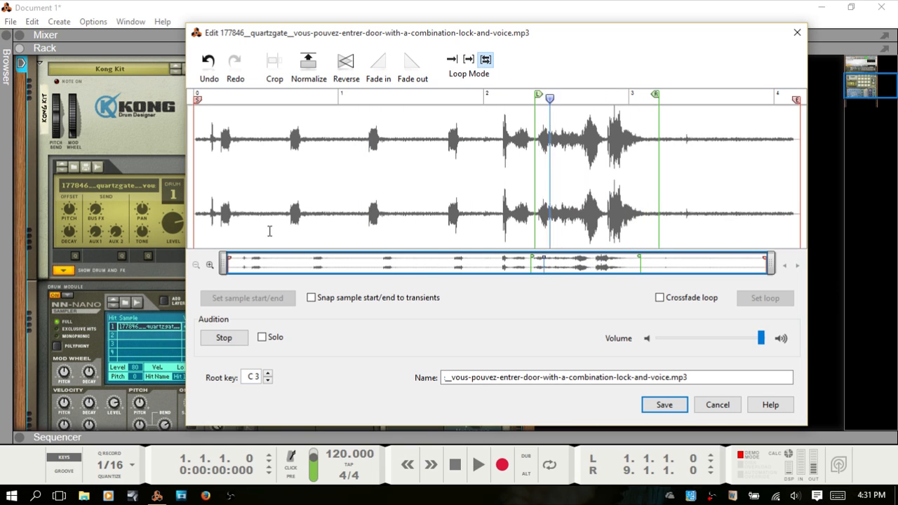
pyautogui.click(221, 336)
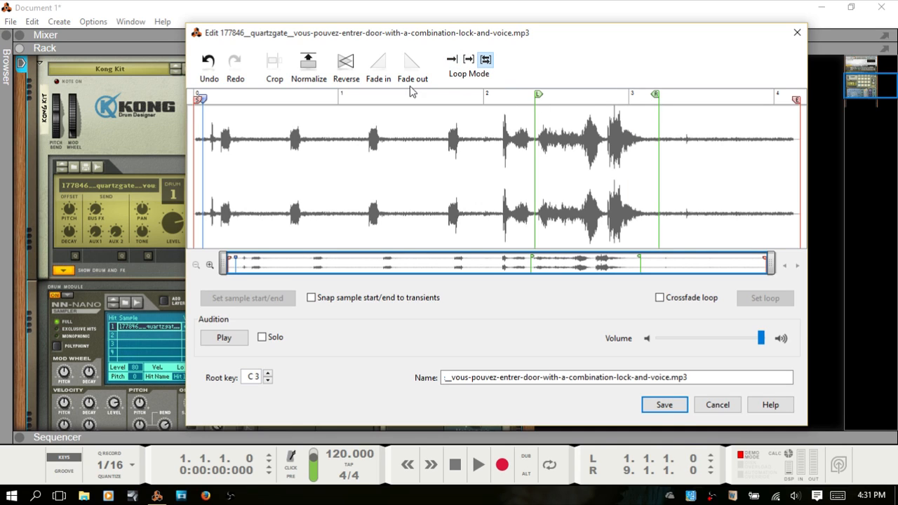
pyautogui.click(451, 60)
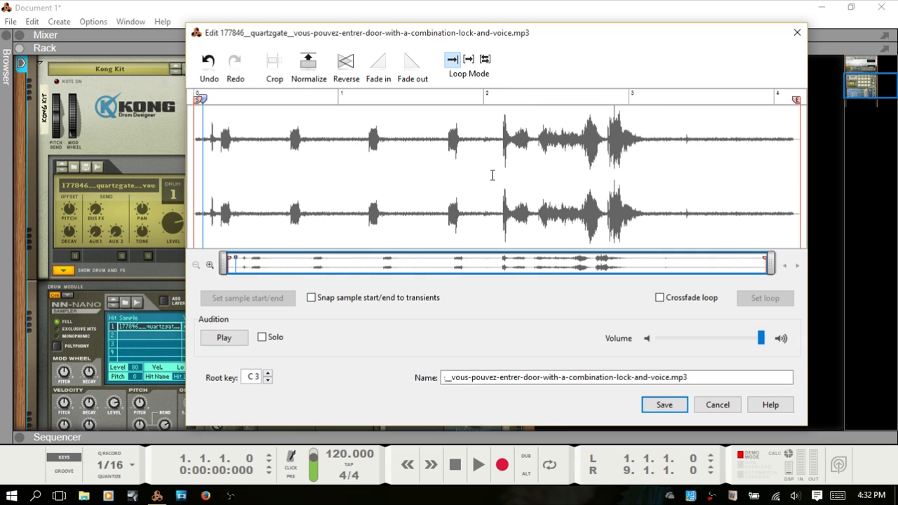
# - Try a forward-backward loop over the section between about 2.1 and 3.3 seconds, and turn looping off
pyautogui.moveTo(497, 166); pyautogui.dragTo(676, 195)
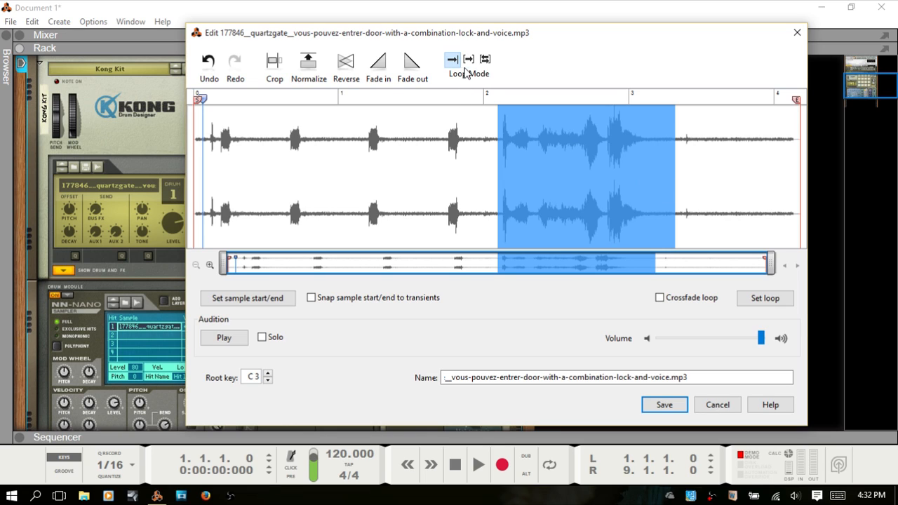
pyautogui.click(485, 61)
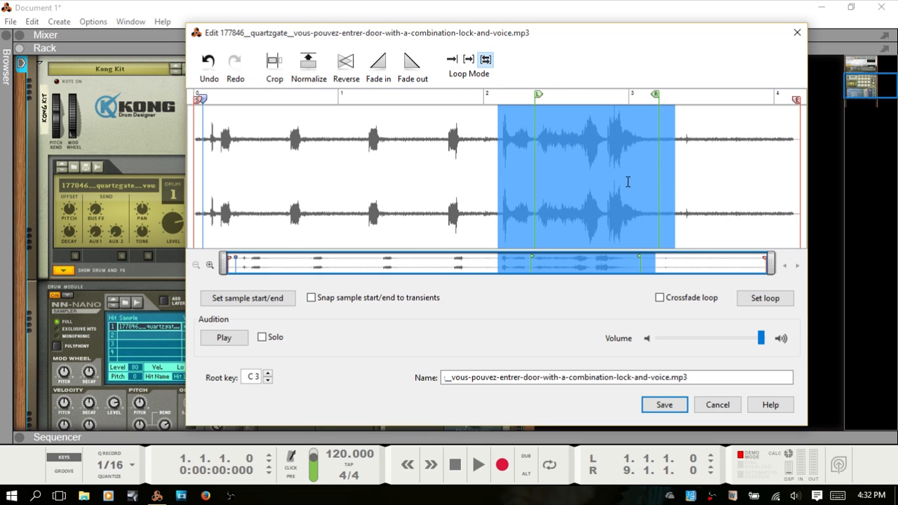
pyautogui.click(763, 303)
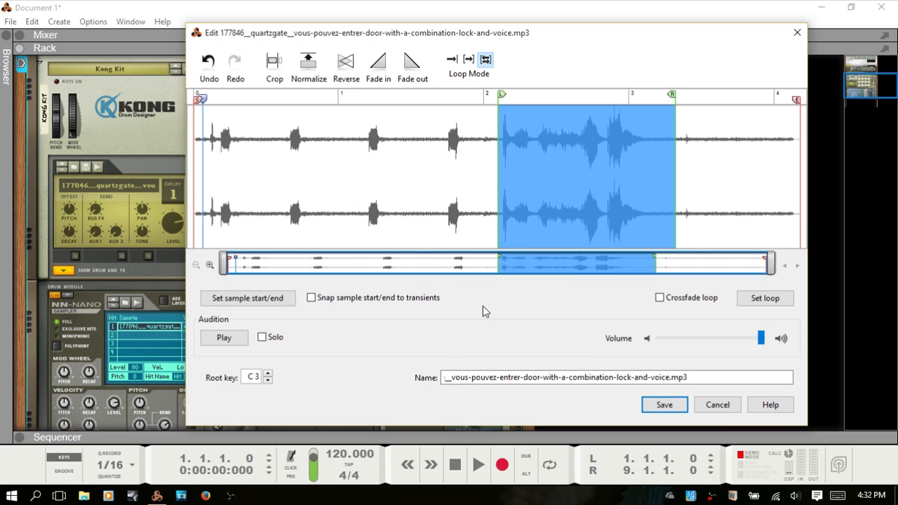
pyautogui.click(370, 218)
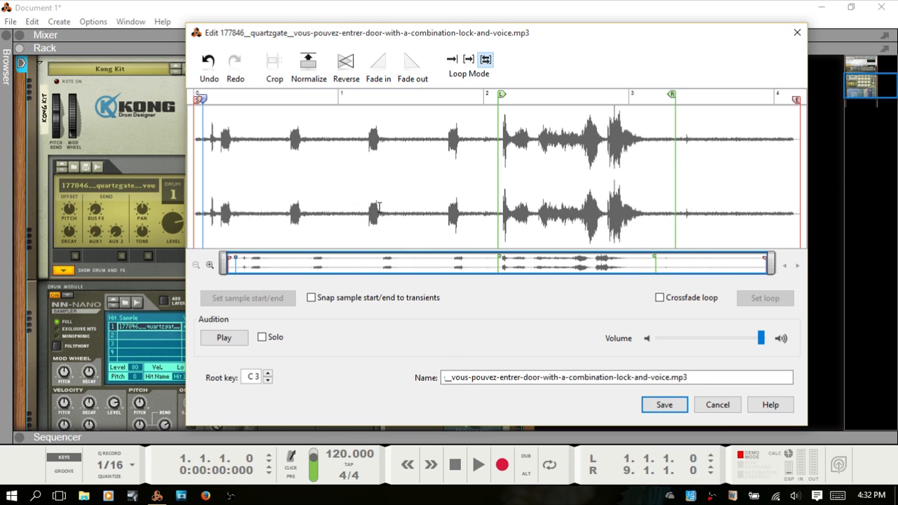
pyautogui.click(452, 61)
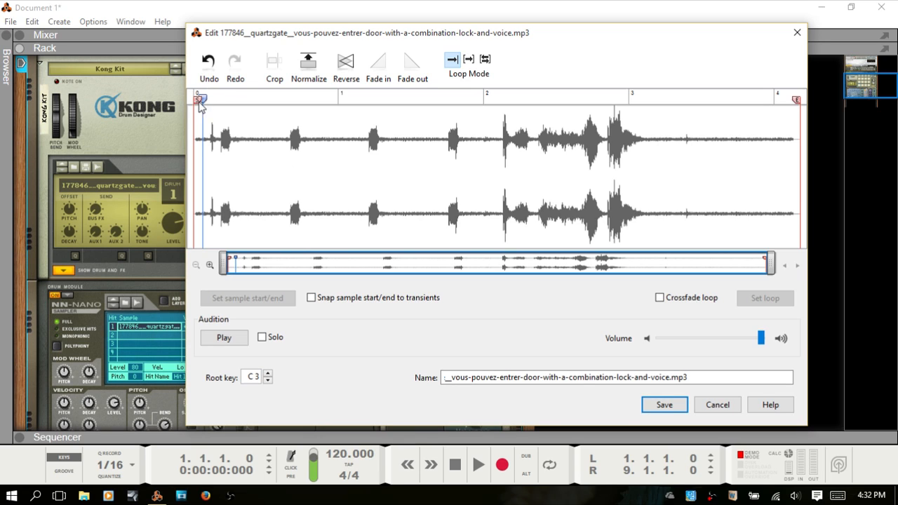
# - Try adjusting the sample start and end markers with snapping to transients switched on and off
pyautogui.moveTo(282, 159); pyautogui.dragTo(508, 178)
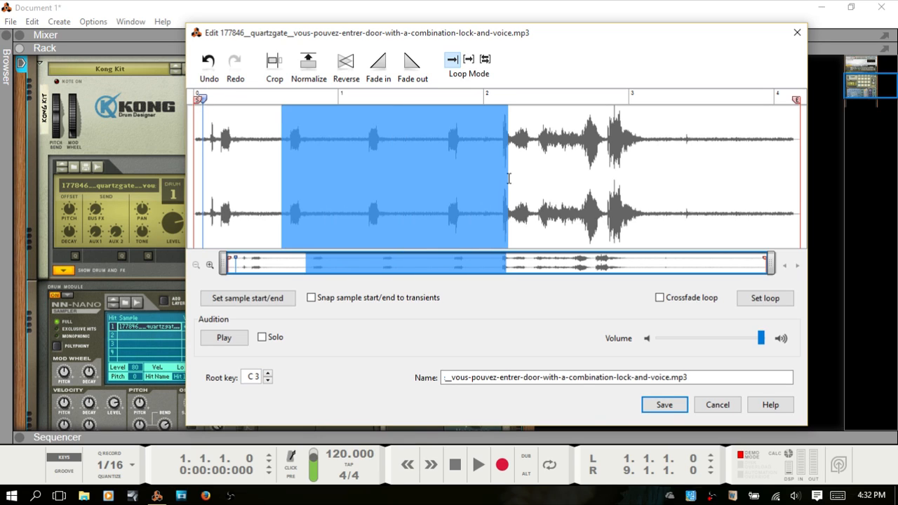
pyautogui.click(365, 178)
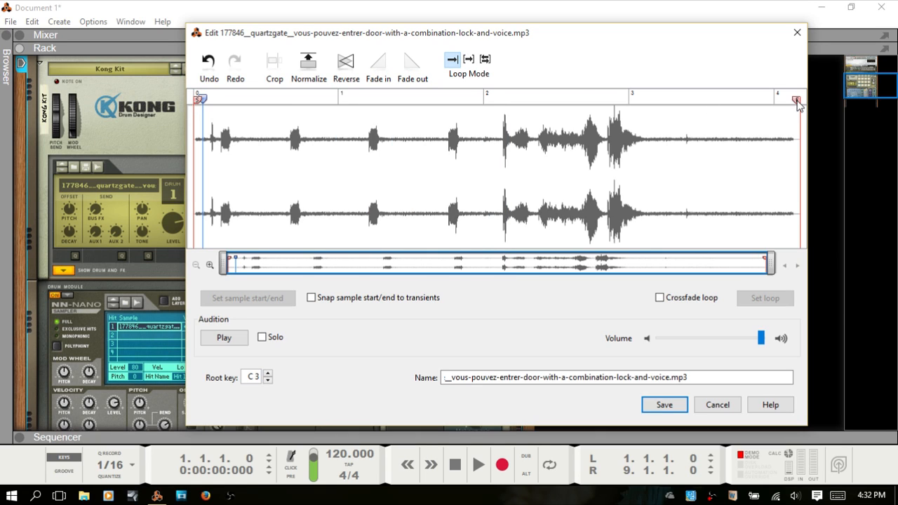
pyautogui.moveTo(796, 100)
pyautogui.mouseDown()
pyautogui.moveTo(700, 102)
pyautogui.moveTo(797, 108)
pyautogui.mouseUp()
pyautogui.click(311, 298)
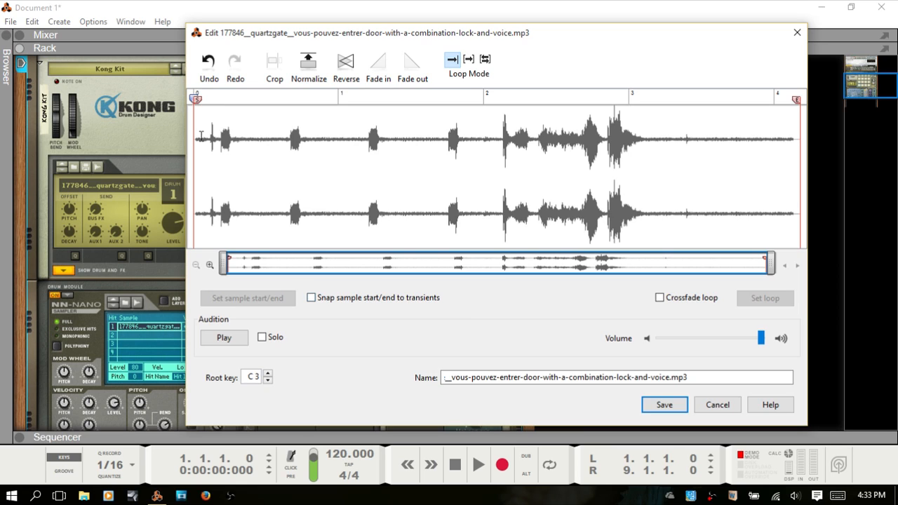
pyautogui.moveTo(196, 99)
pyautogui.mouseDown()
pyautogui.moveTo(239, 101)
pyautogui.moveTo(314, 126)
pyautogui.moveTo(504, 141)
pyautogui.moveTo(480, 148)
pyautogui.moveTo(196, 130)
pyautogui.mouseUp()
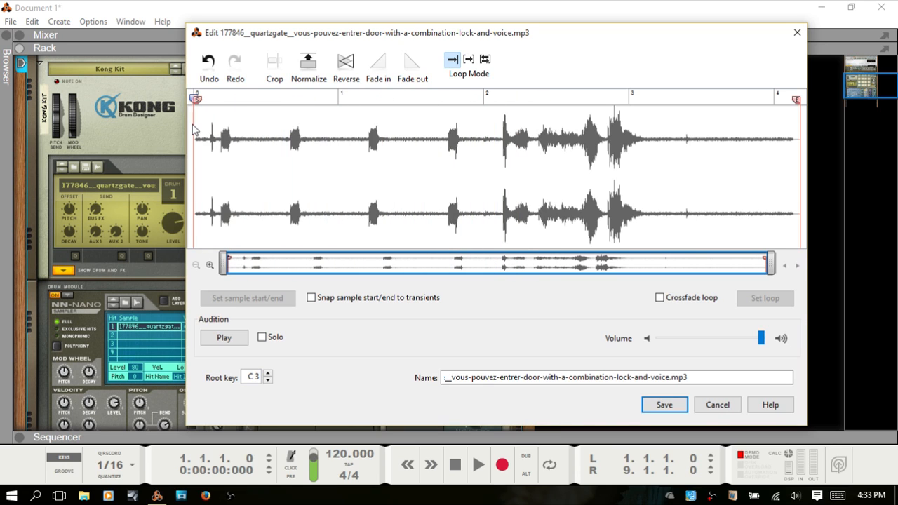
pyautogui.click(312, 298)
pyautogui.moveTo(199, 102)
pyautogui.mouseDown()
pyautogui.moveTo(377, 139)
pyautogui.moveTo(633, 164)
pyautogui.moveTo(404, 168)
pyautogui.moveTo(188, 156)
pyautogui.mouseUp()
pyautogui.moveTo(798, 102)
pyautogui.mouseDown()
pyautogui.moveTo(615, 105)
pyautogui.moveTo(568, 117)
pyautogui.moveTo(447, 108)
pyautogui.moveTo(798, 144)
pyautogui.mouseUp()
# - Try a forward-backward loop with crossfade between about 1.7 and 2.9 seconds, and remove the loop and selection
pyautogui.moveTo(443, 178); pyautogui.dragTo(612, 179)
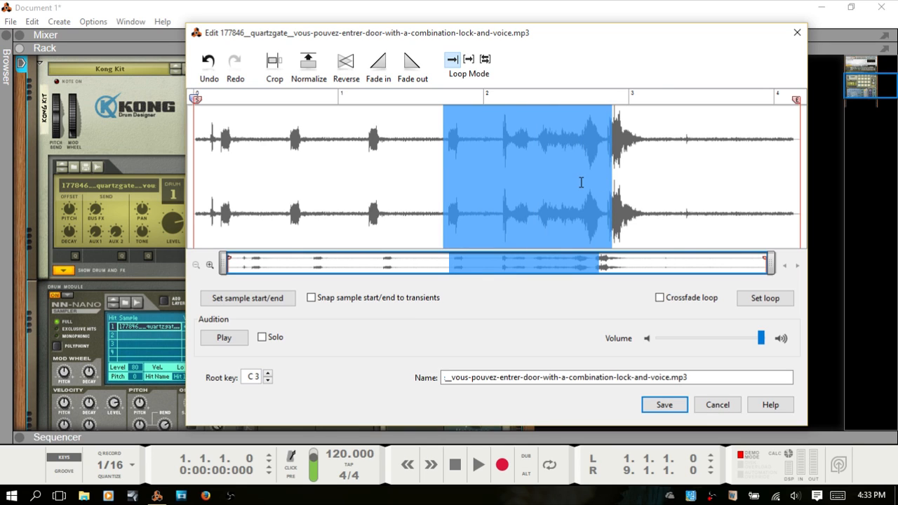
pyautogui.click(763, 297)
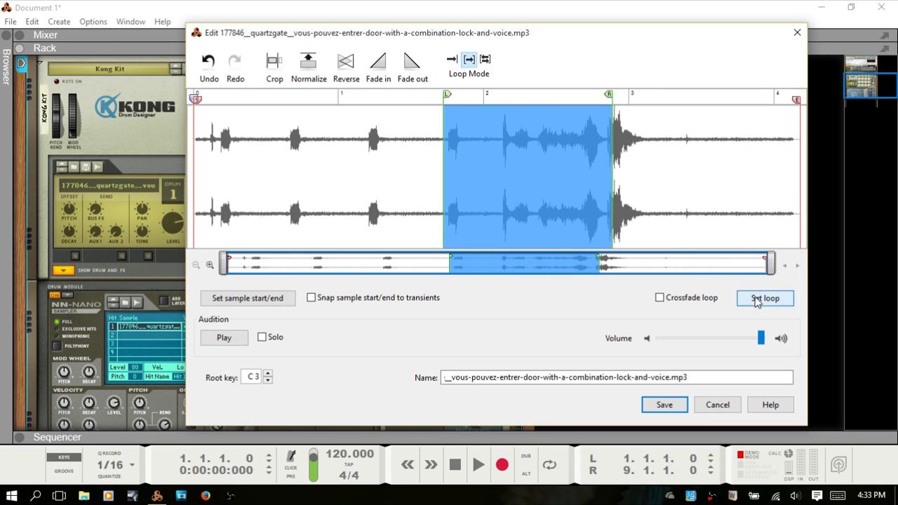
pyautogui.click(485, 60)
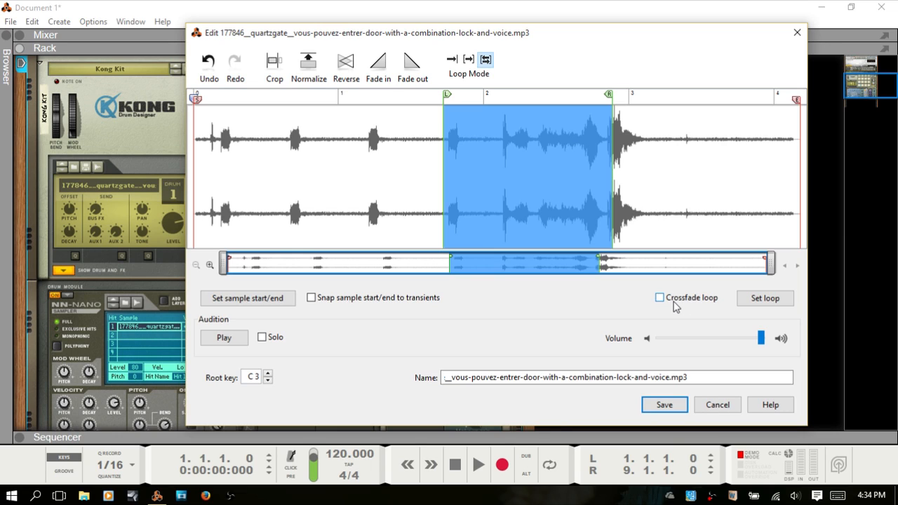
pyautogui.click(660, 298)
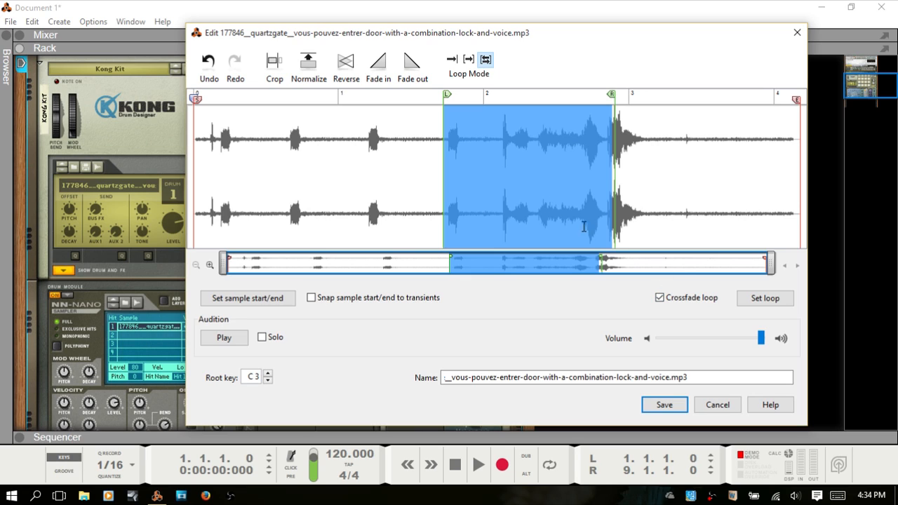
pyautogui.click(659, 298)
pyautogui.click(452, 59)
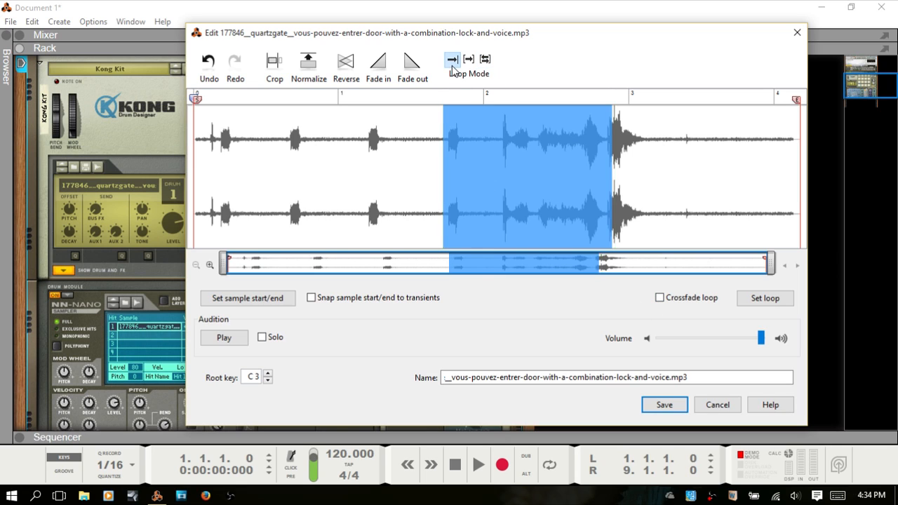
pyautogui.click(499, 160)
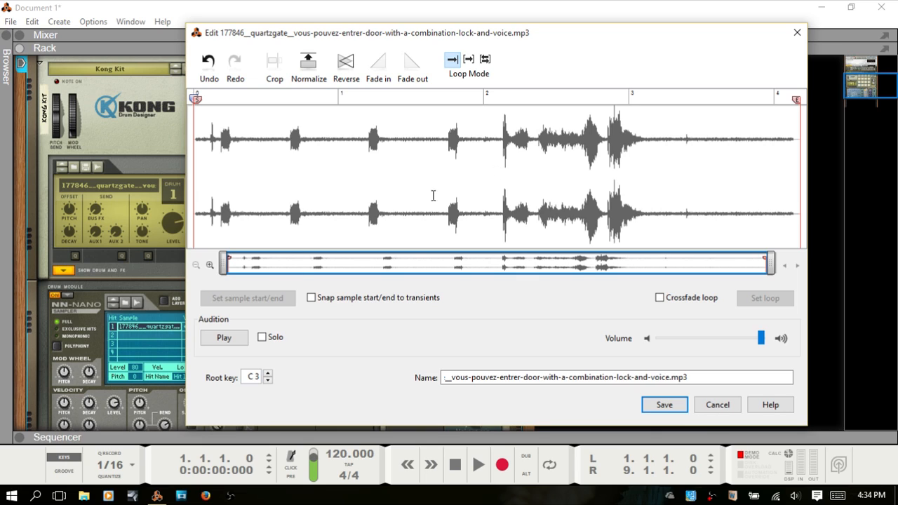
# - Audition the sample without looping, and try stepping the root key down and back up to C 3
pyautogui.click(224, 341)
pyautogui.click(227, 341)
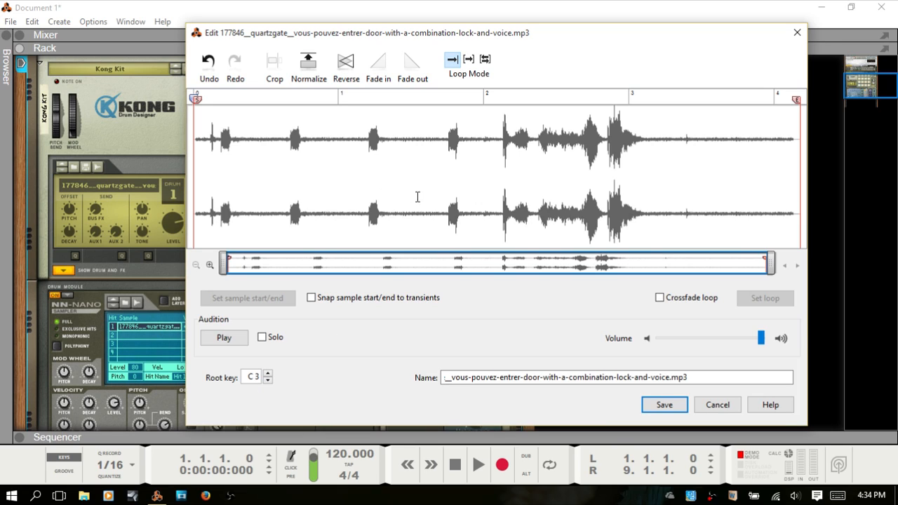
pyautogui.click(267, 382)
pyautogui.click(267, 382)
pyautogui.click(268, 375)
pyautogui.click(268, 374)
pyautogui.click(254, 379)
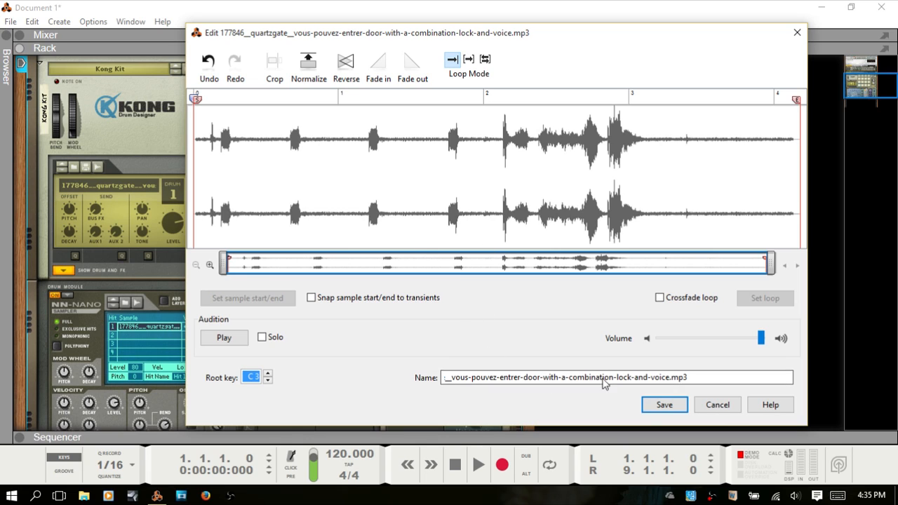
# - Rename the sample as "rename your file" and save the edited sample
pyautogui.click(711, 382)
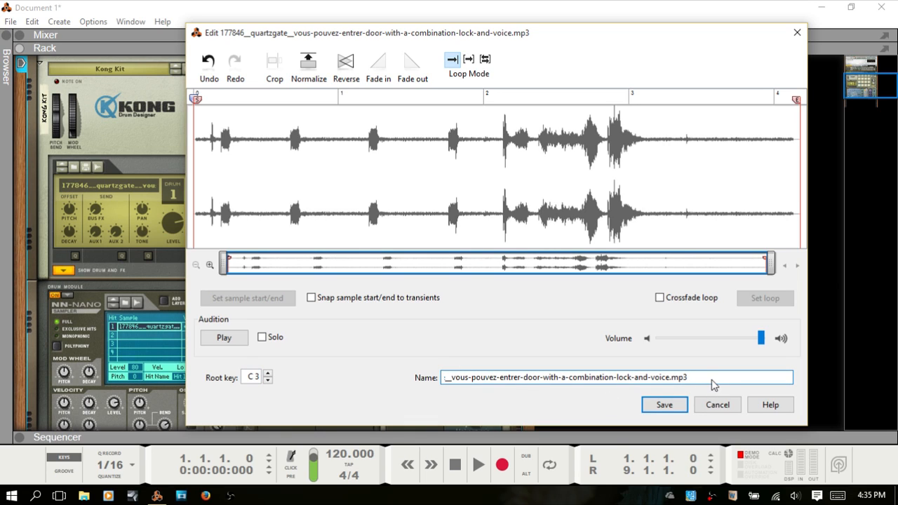
pyautogui.moveTo(711, 383); pyautogui.dragTo(379, 377)
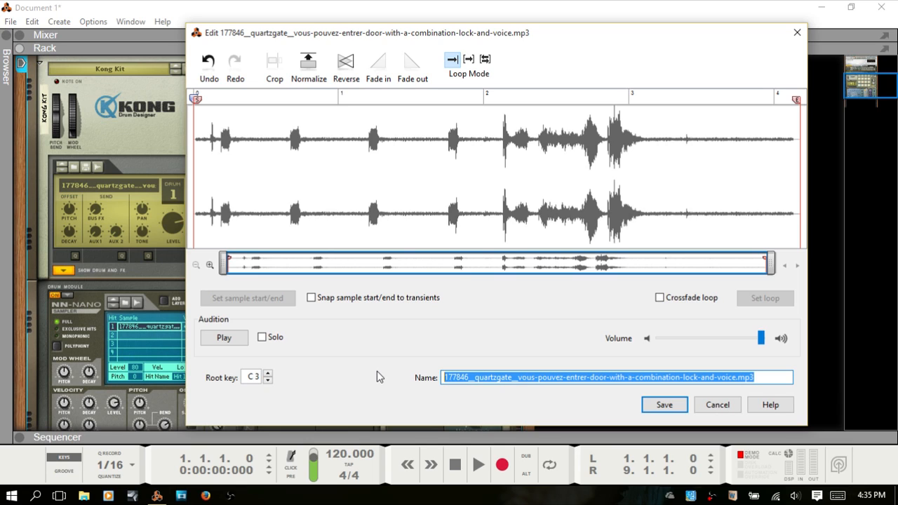
pyautogui.write('rename')
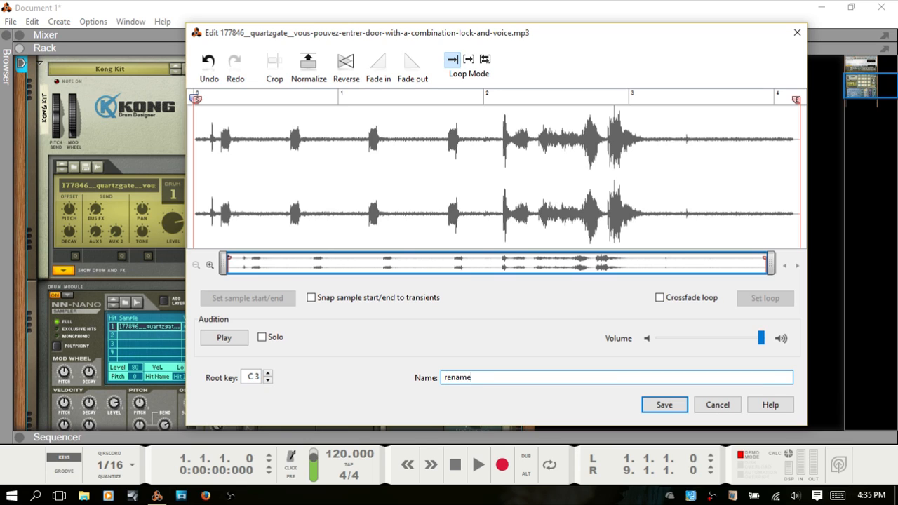
pyautogui.write(' your file')
pyautogui.click(663, 407)
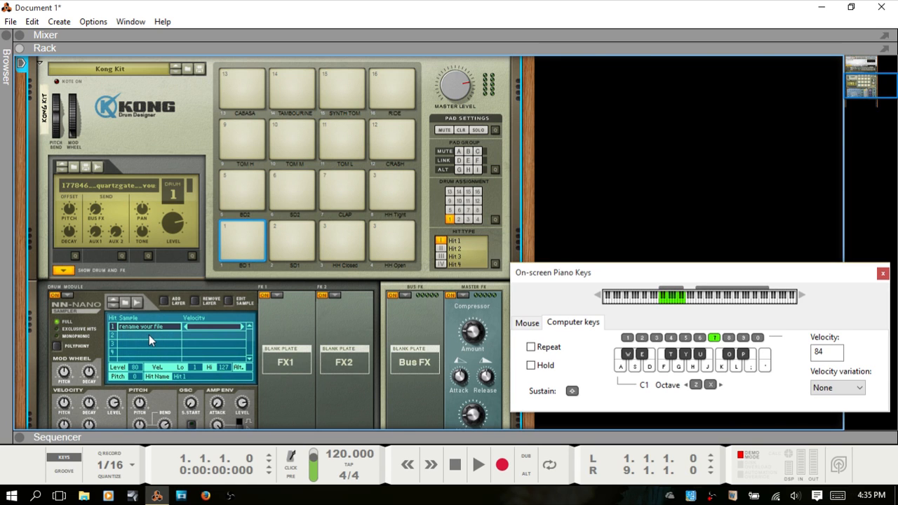
# - Show the browser to look through the samples assigned to the Kong kit in the song
pyautogui.press('F3')
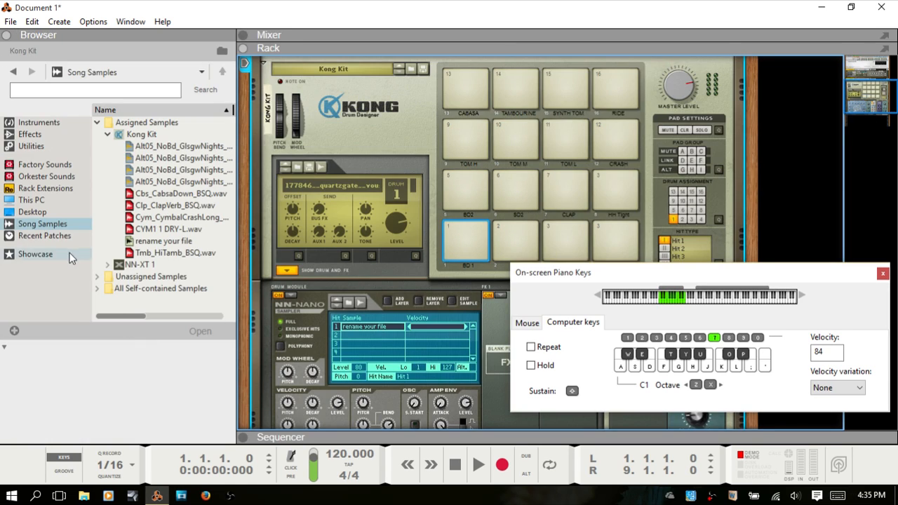